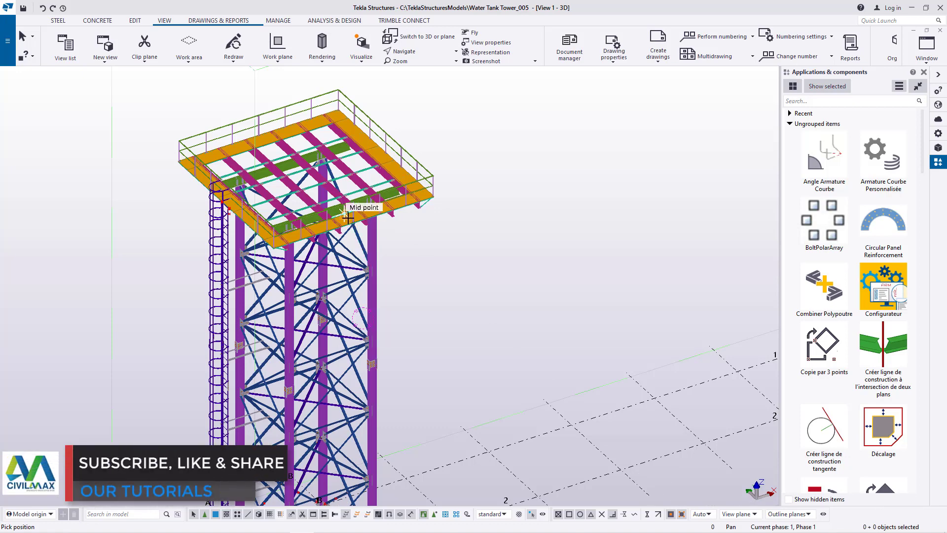
# Interrupt the active pick command and look over the whole water tank tower
pyautogui.rightClick(534, 134)
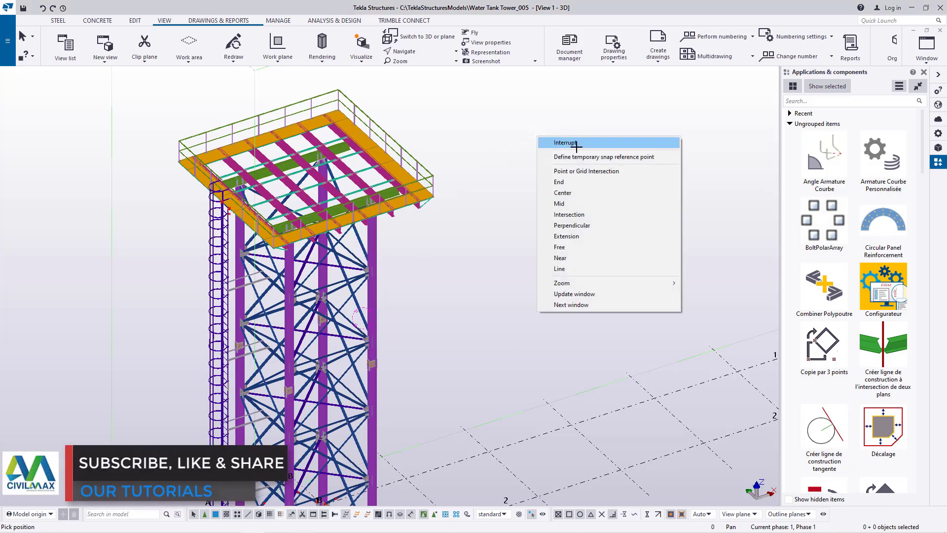
pyautogui.click(579, 143)
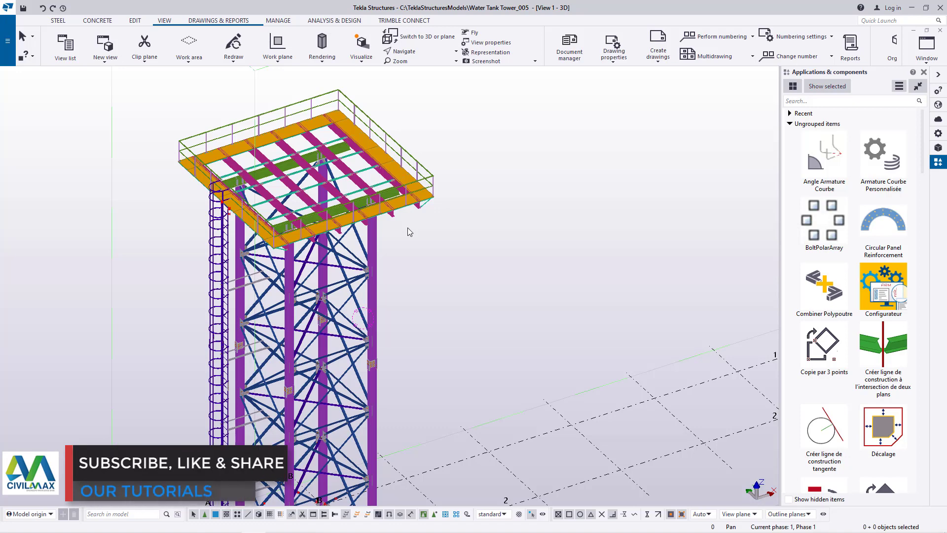
pyautogui.scroll(-3, 419, 236)
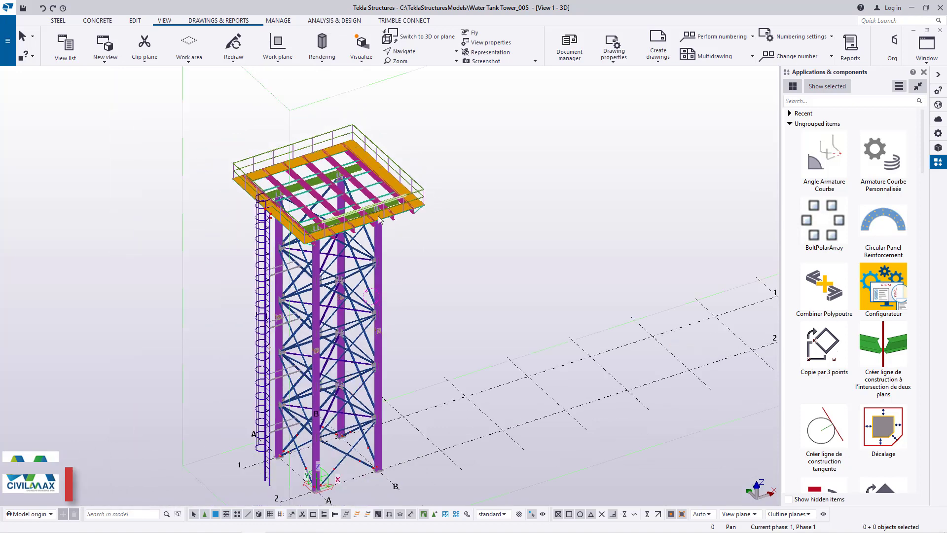
pyautogui.scroll(5, 524, 363)
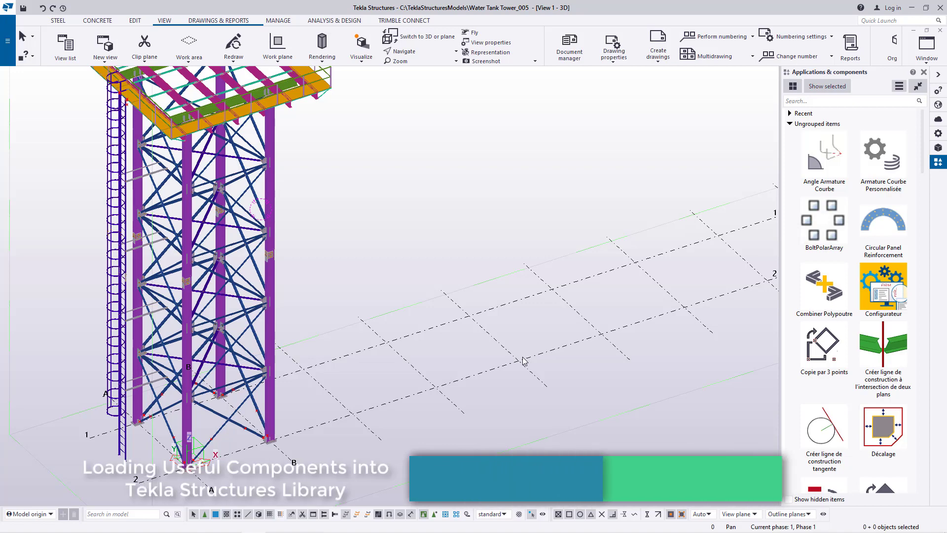
pyautogui.scroll(-2, 316, 439)
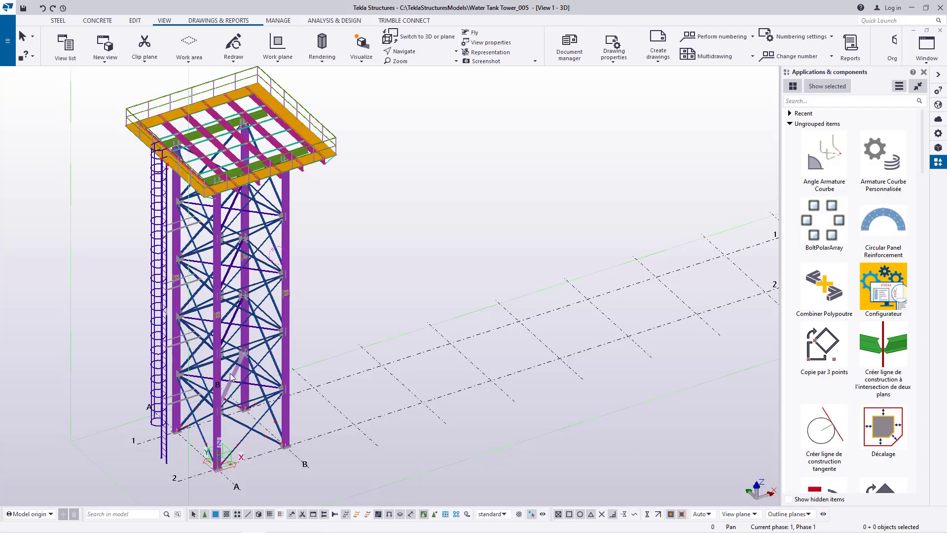
# Rotate the model freely to examine the tower and its tank platform from another side
pyautogui.click(417, 54)
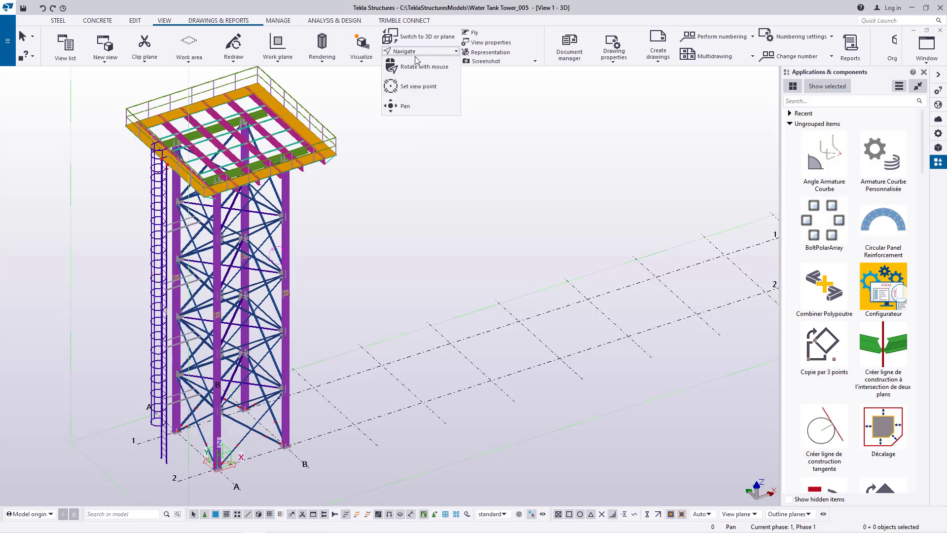
pyautogui.click(415, 70)
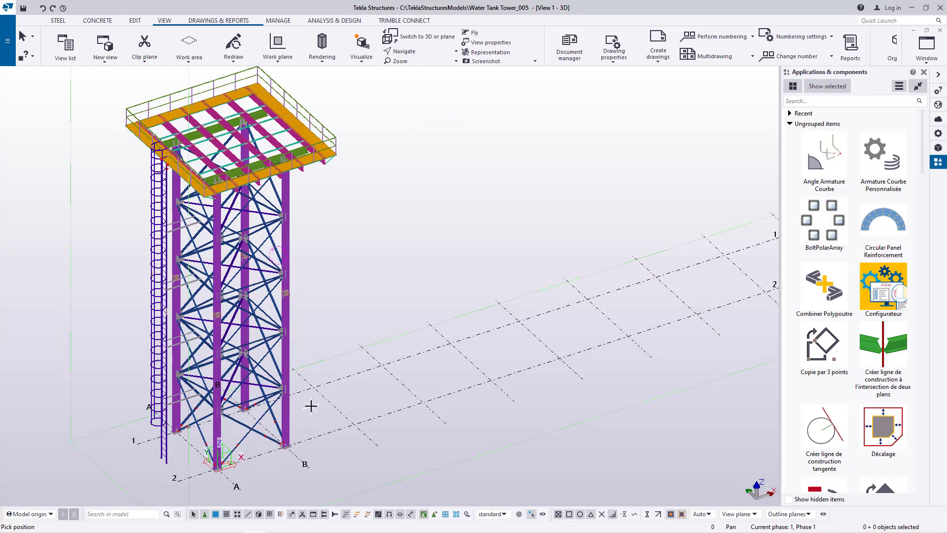
pyautogui.moveTo(296, 427); pyautogui.dragTo(304, 178)
pyautogui.scroll(3, 303, 178)
pyautogui.rightClick(453, 174)
pyautogui.click(474, 181)
pyautogui.moveTo(451, 148); pyautogui.dragTo(137, 322)
pyautogui.click(377, 212)
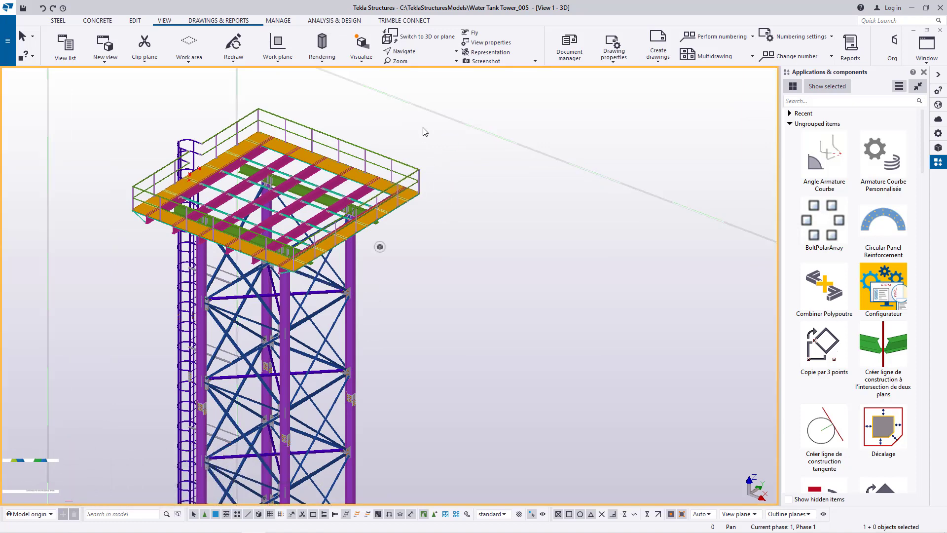
pyautogui.moveTo(409, 121); pyautogui.dragTo(271, 271)
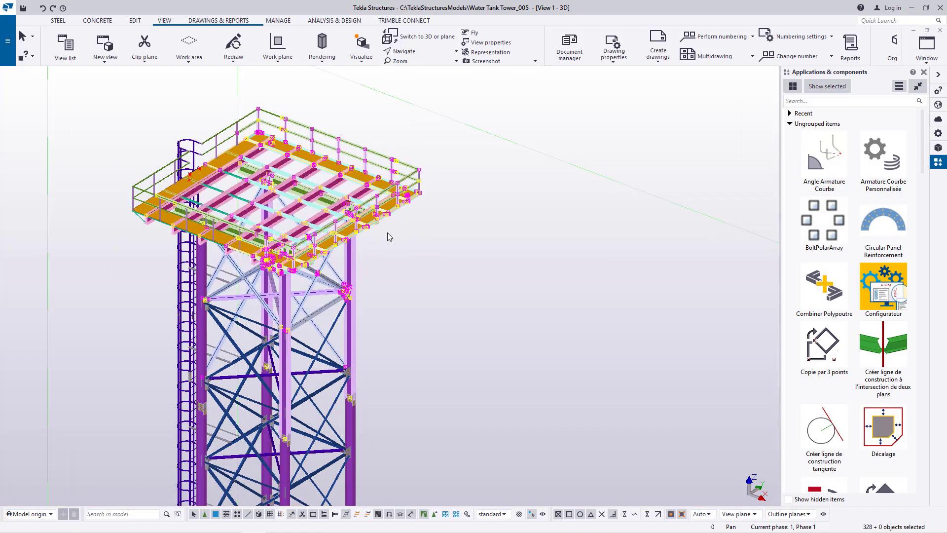
pyautogui.scroll(5, 392, 211)
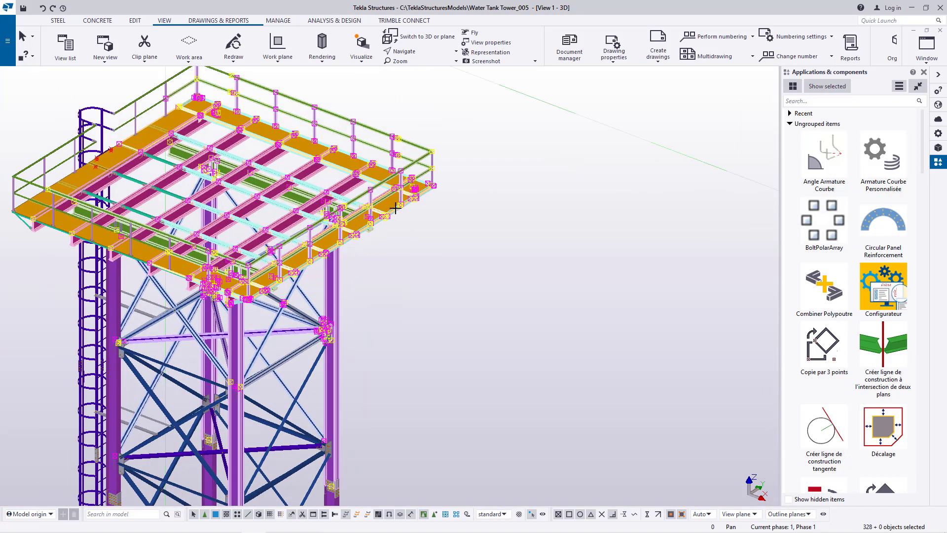
pyautogui.scroll(-3, 469, 220)
pyautogui.click(469, 220)
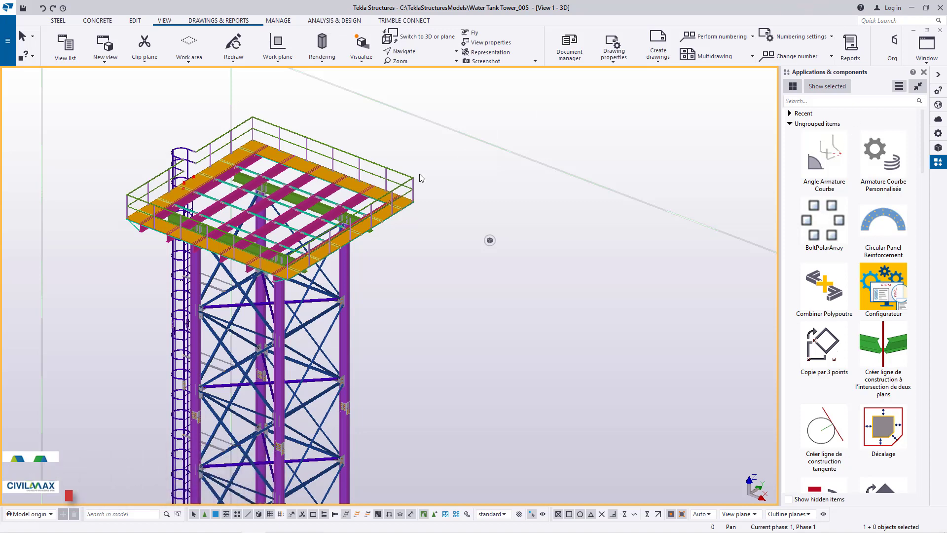
pyautogui.scroll(-3, 386, 217)
pyautogui.scroll(2, 385, 212)
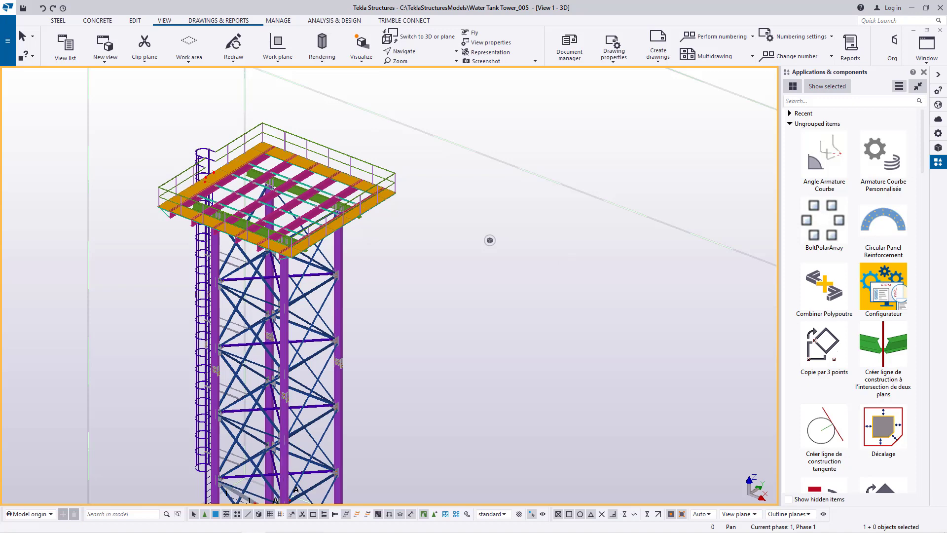
# Switch to the browser and open the Steel Water Tank Tower product from the 3D Water Towers category on civilmax.com
pyautogui.moveTo(249, 524)
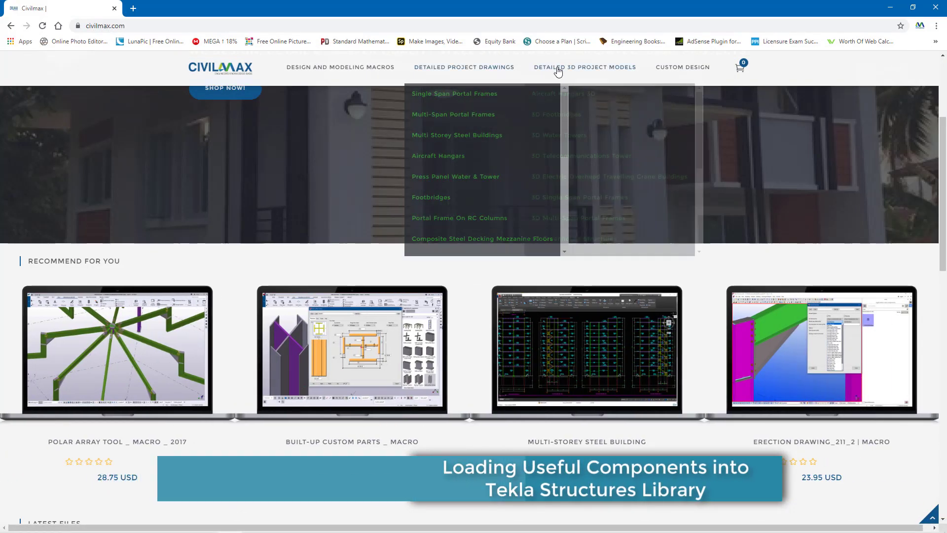
pyautogui.moveTo(578, 69)
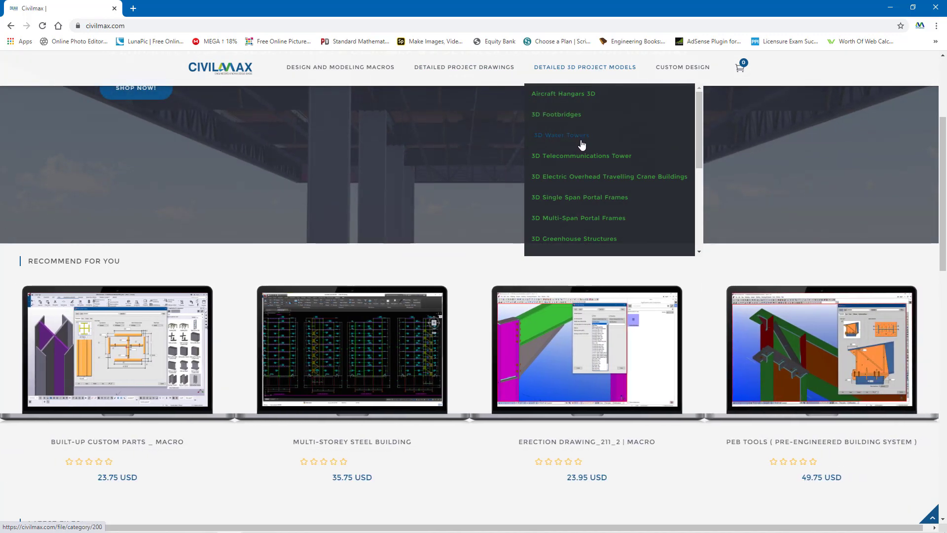
pyautogui.click(578, 143)
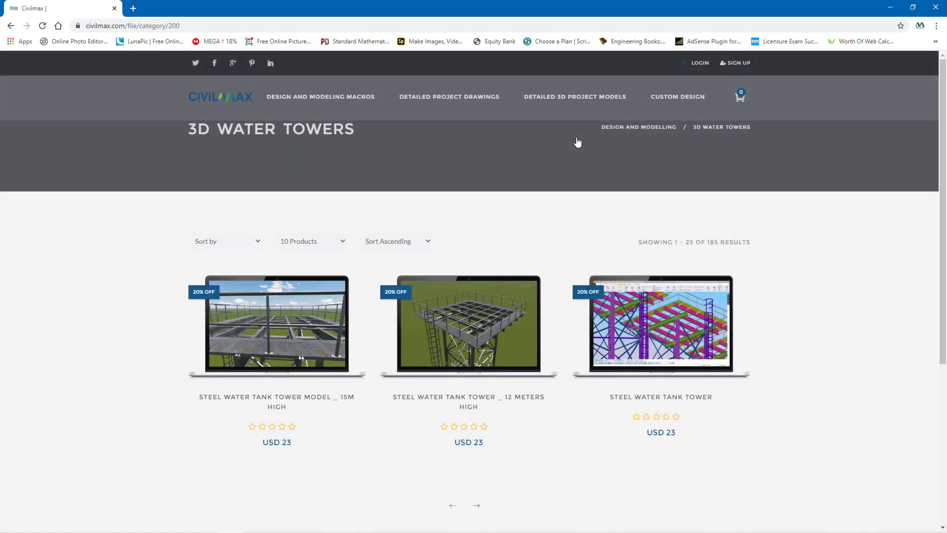
pyautogui.moveTo(737, 298)
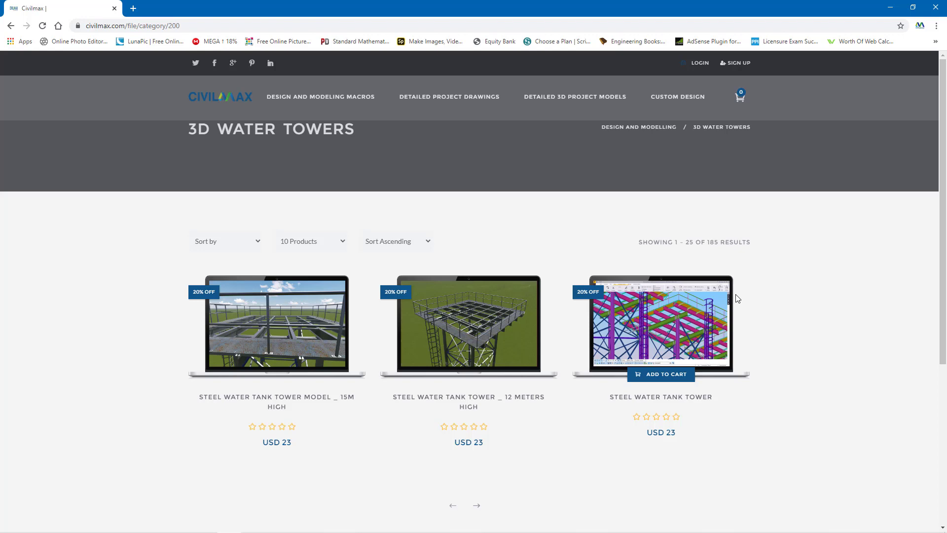
pyautogui.click(646, 393)
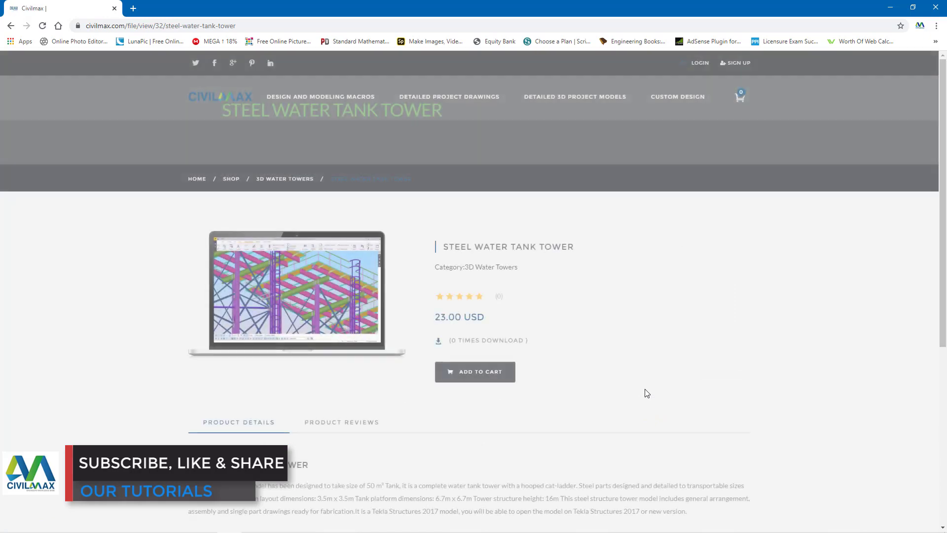
# Examine the tower product's details and image gallery, close the gallery and return to Tekla Structures
pyautogui.scroll(-4, 476, 361)
pyautogui.scroll(5, 477, 362)
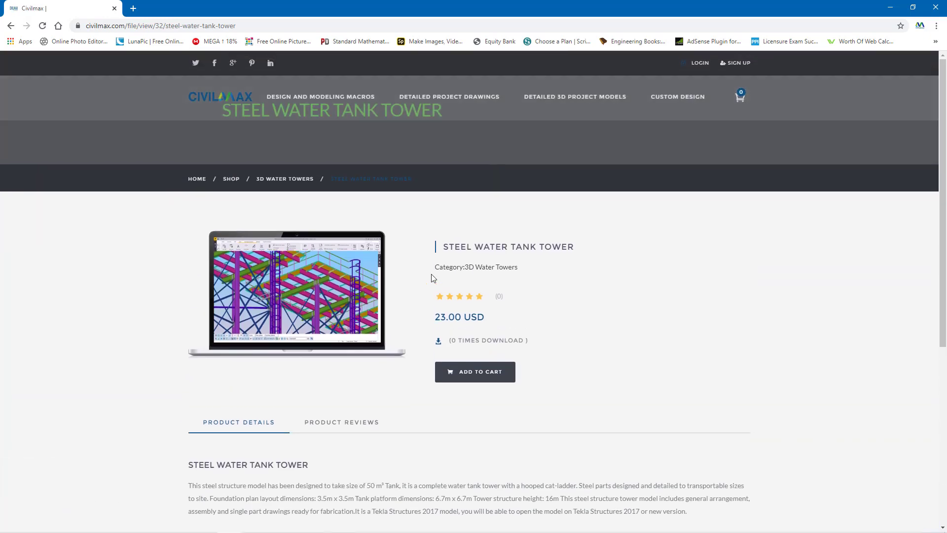
pyautogui.click(395, 248)
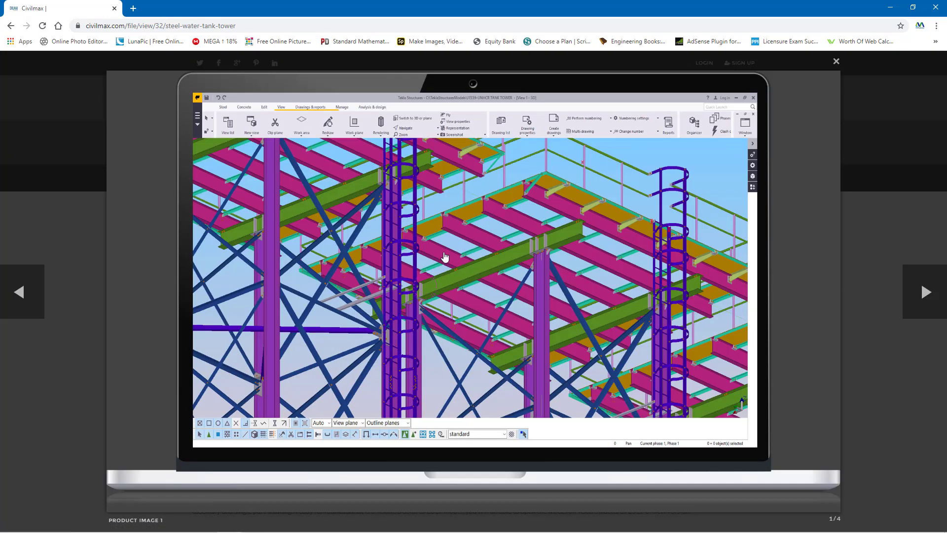
pyautogui.click(928, 293)
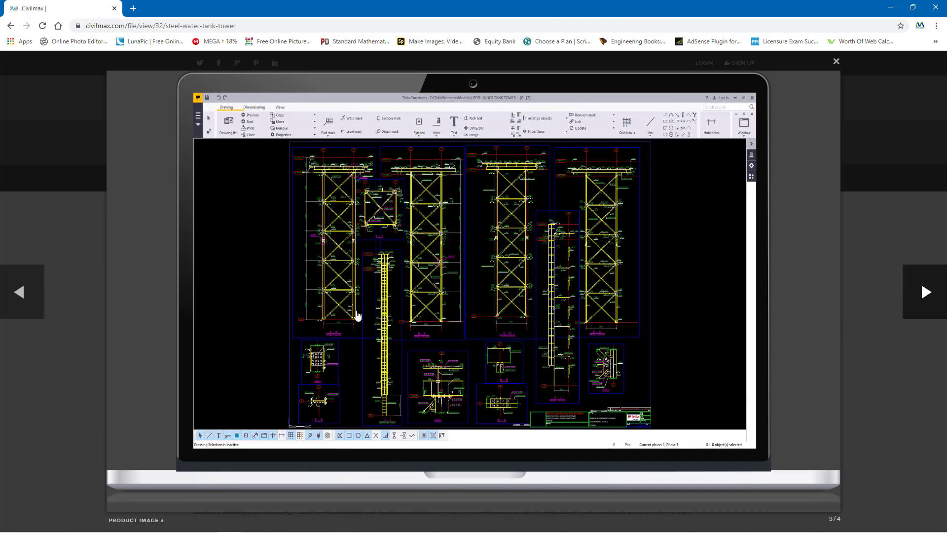
pyautogui.click(25, 298)
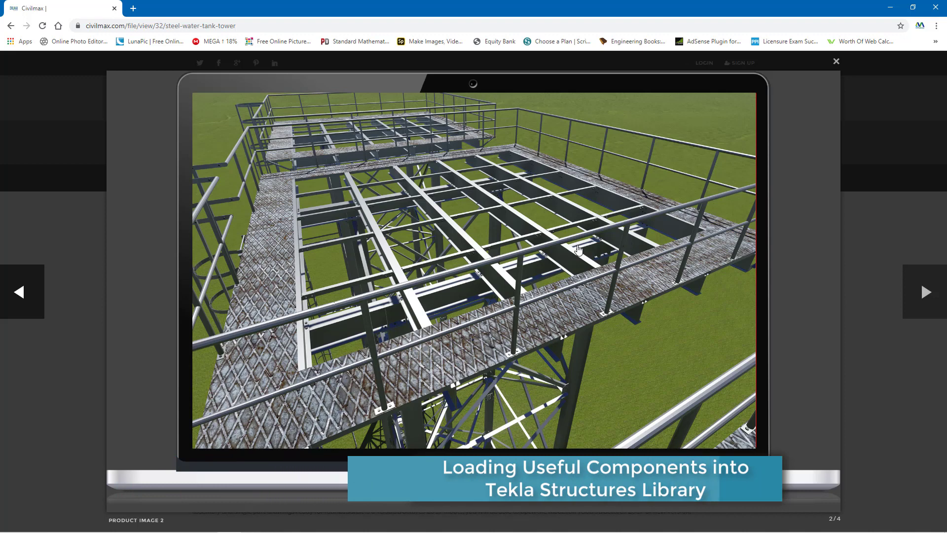
pyautogui.click(924, 291)
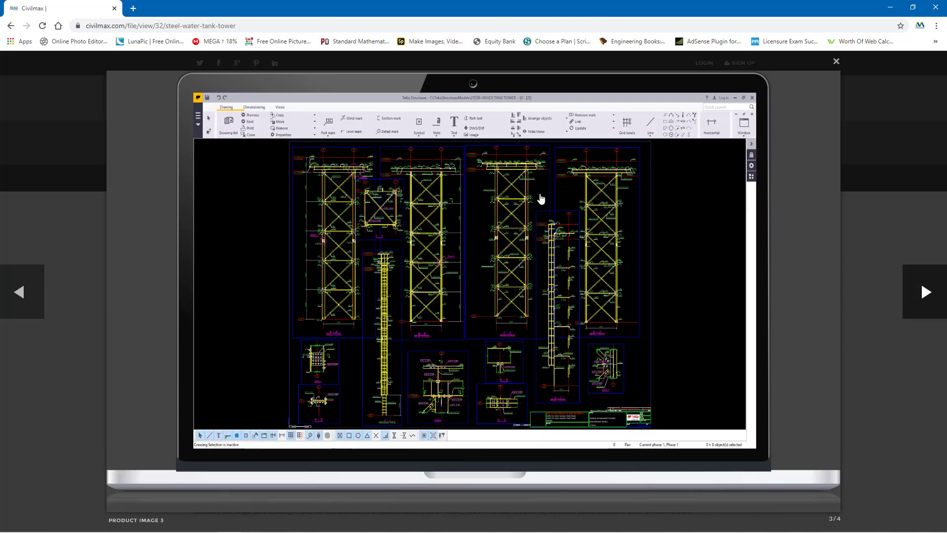
pyautogui.click(927, 293)
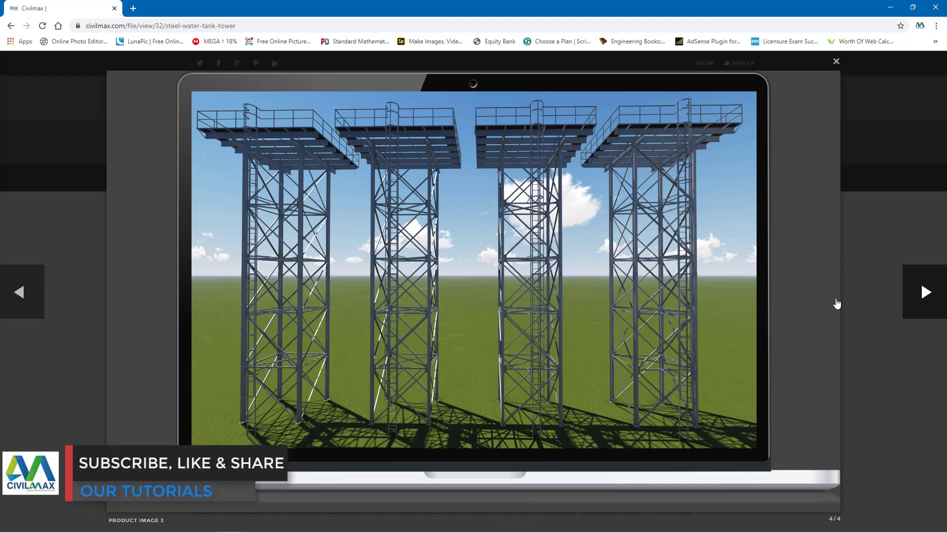
pyautogui.click(836, 63)
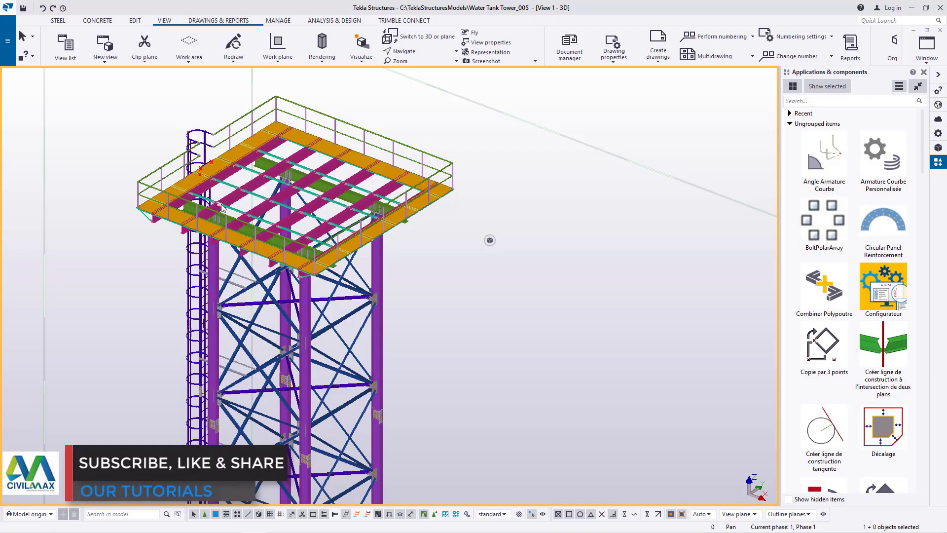
# Rotate the tower model to examine the platform and bracing from a new angle
pyautogui.scroll(2, 236, 177)
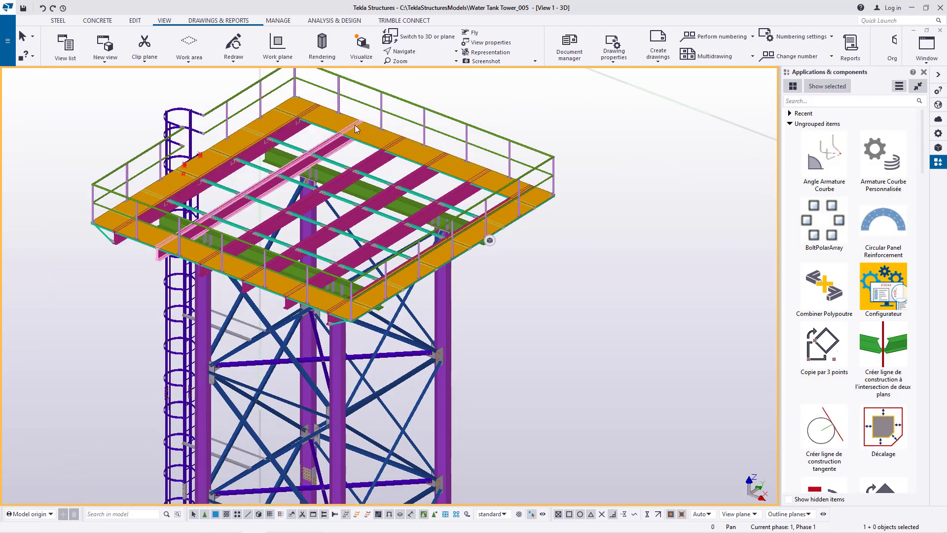
pyautogui.click(414, 54)
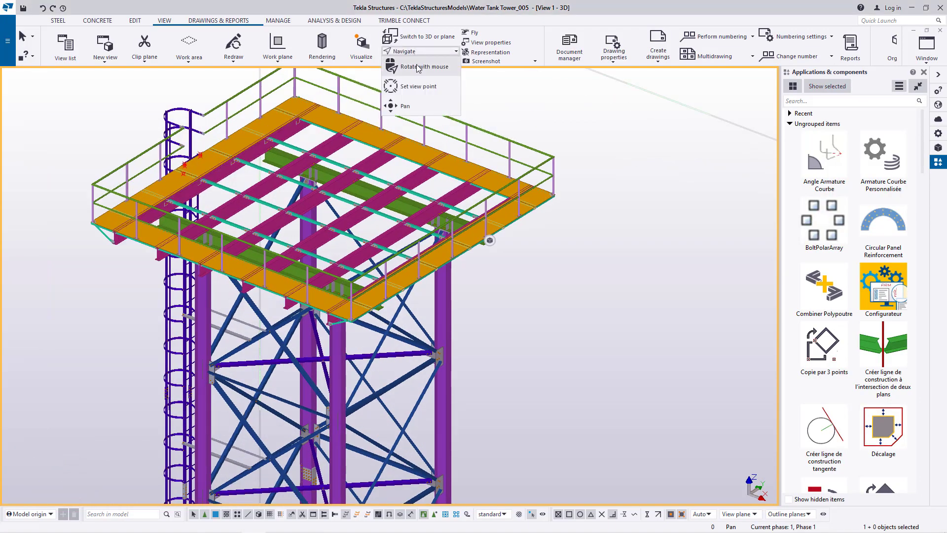
pyautogui.click(416, 63)
pyautogui.click(420, 274)
pyautogui.moveTo(420, 274)
pyautogui.keyDown('ctrl'); pyautogui.mouseDown(button='middle')
pyautogui.moveTo(365, 198)
pyautogui.moveTo(362, 156)
pyautogui.moveTo(433, 195)
pyautogui.moveTo(483, 266)
pyautogui.moveTo(565, 187)
pyautogui.mouseUp(button='middle'); pyautogui.keyUp('ctrl')
pyautogui.rightClick(566, 187)
pyautogui.click(570, 196)
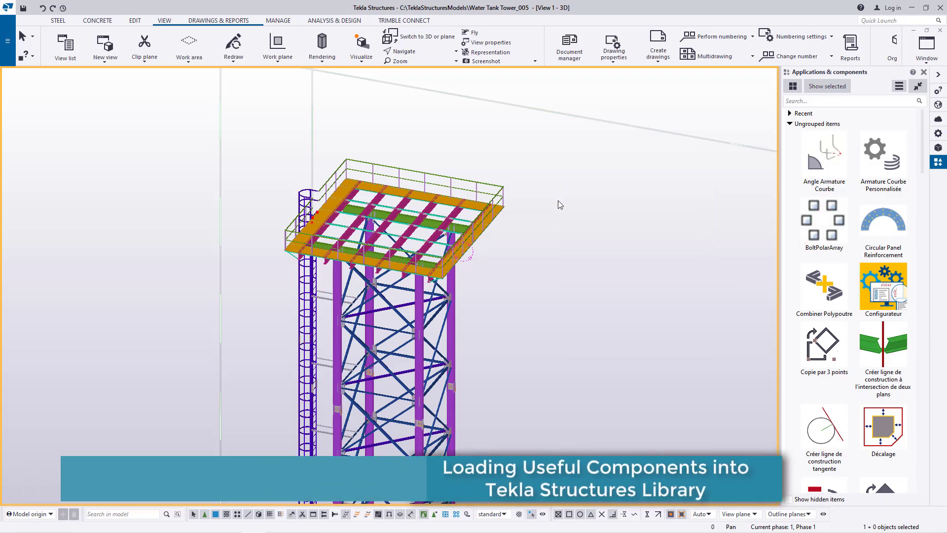
# Try to create a new group named "Custom Component" in the Applications & components catalog
pyautogui.rightClick(919, 208)
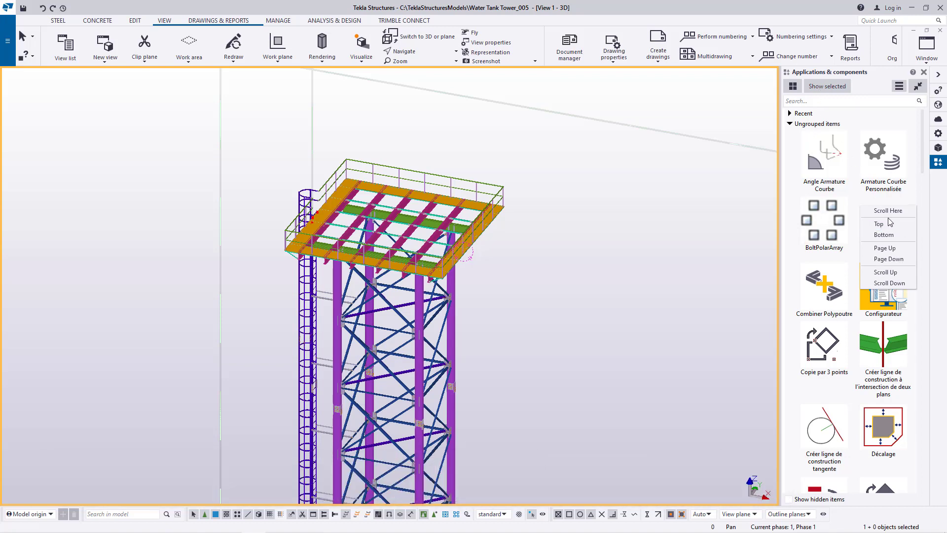
pyautogui.rightClick(797, 257)
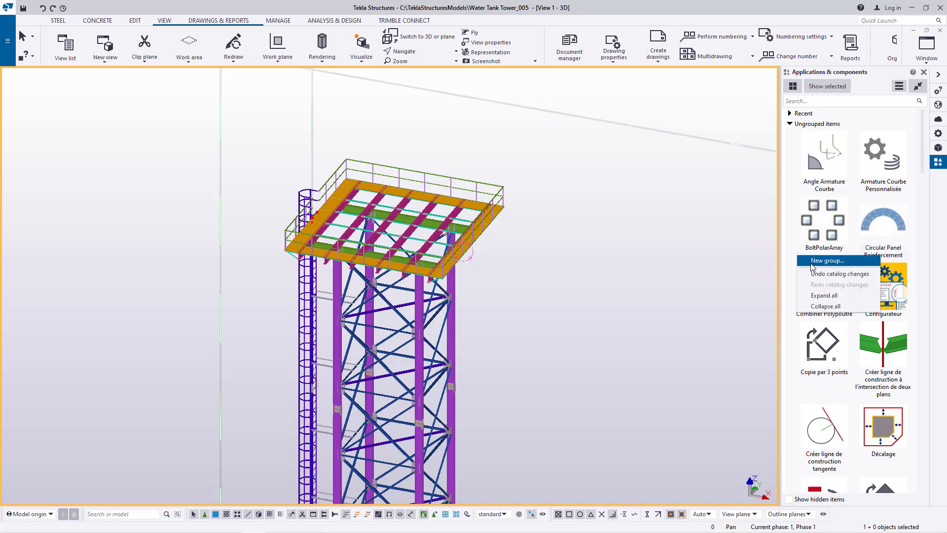
pyautogui.click(815, 263)
pyautogui.moveTo(404, 252); pyautogui.dragTo(365, 259)
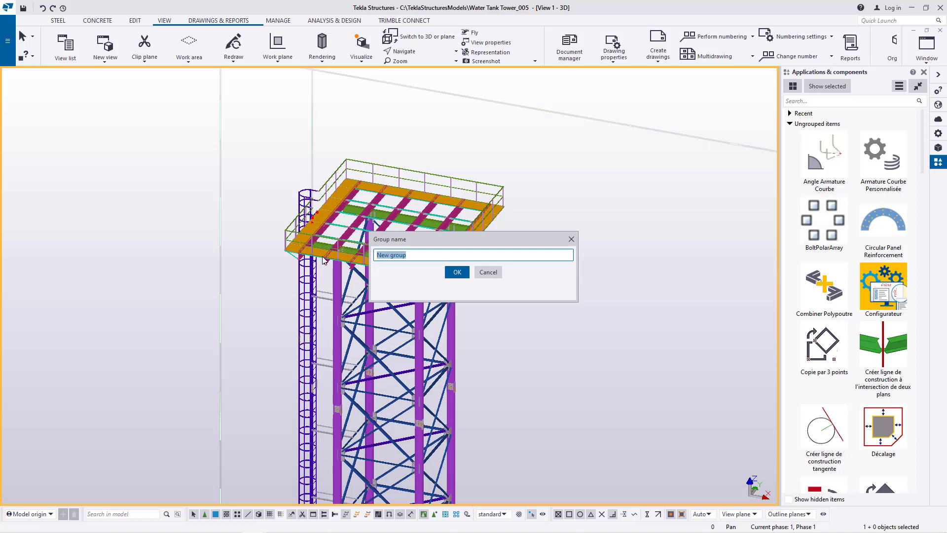
pyautogui.write('Cust')
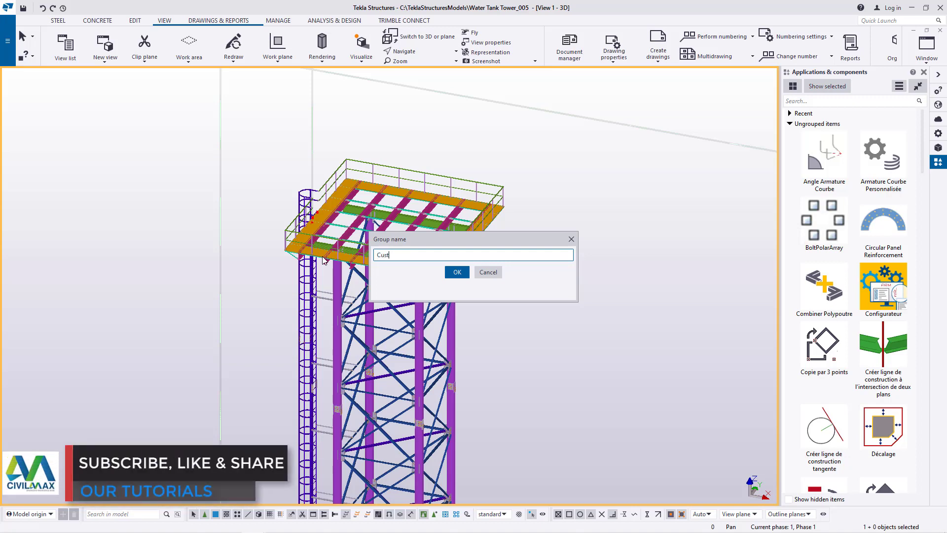
pyautogui.write('om Component')
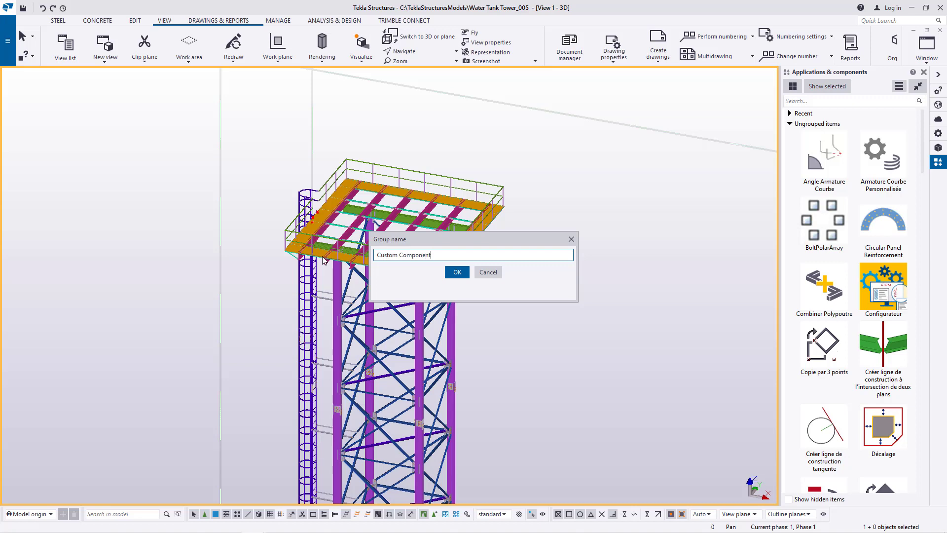
pyautogui.click(460, 272)
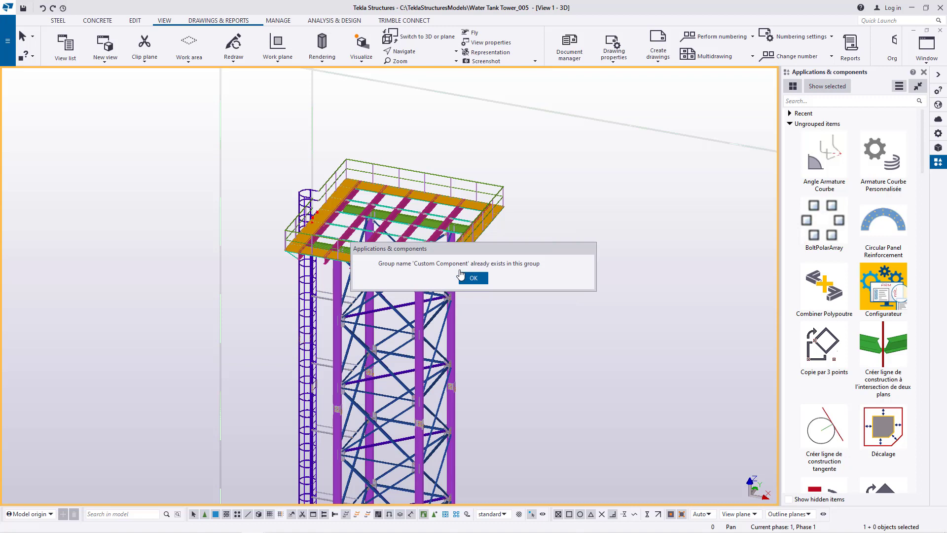
pyautogui.click(461, 275)
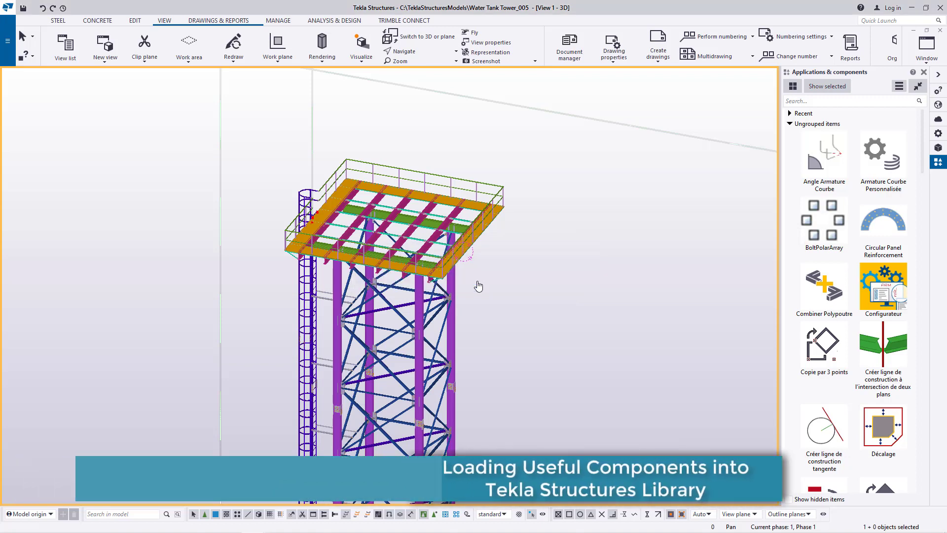
pyautogui.click(900, 87)
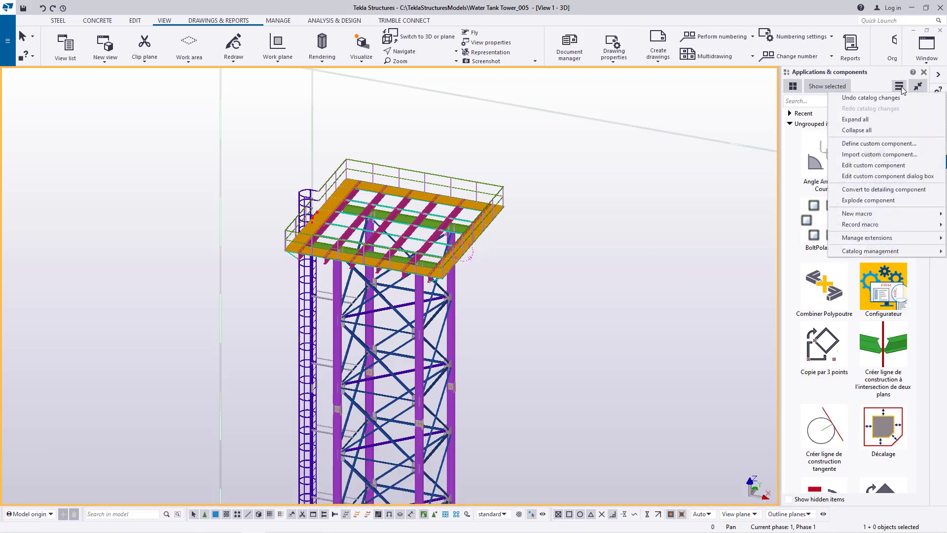
pyautogui.click(883, 143)
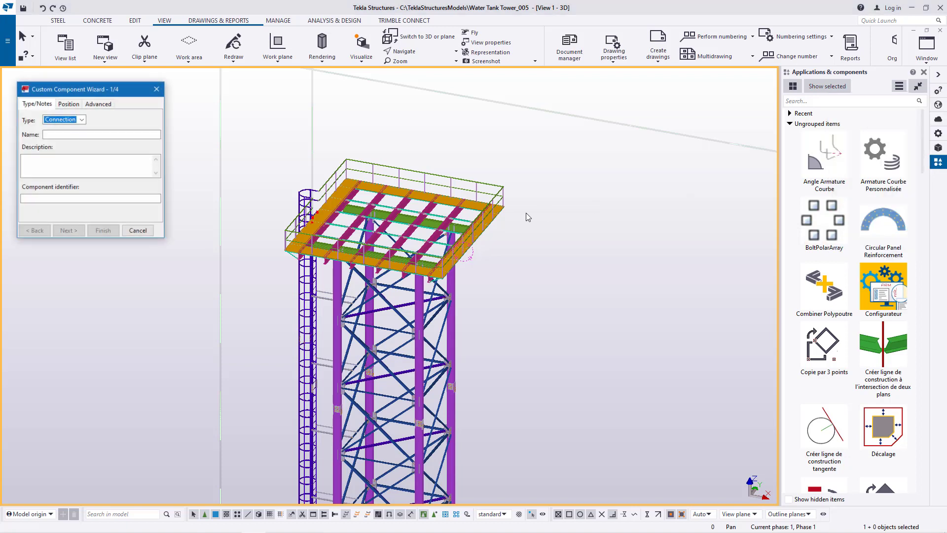
pyautogui.click(82, 119)
pyautogui.click(68, 156)
pyautogui.click(83, 134)
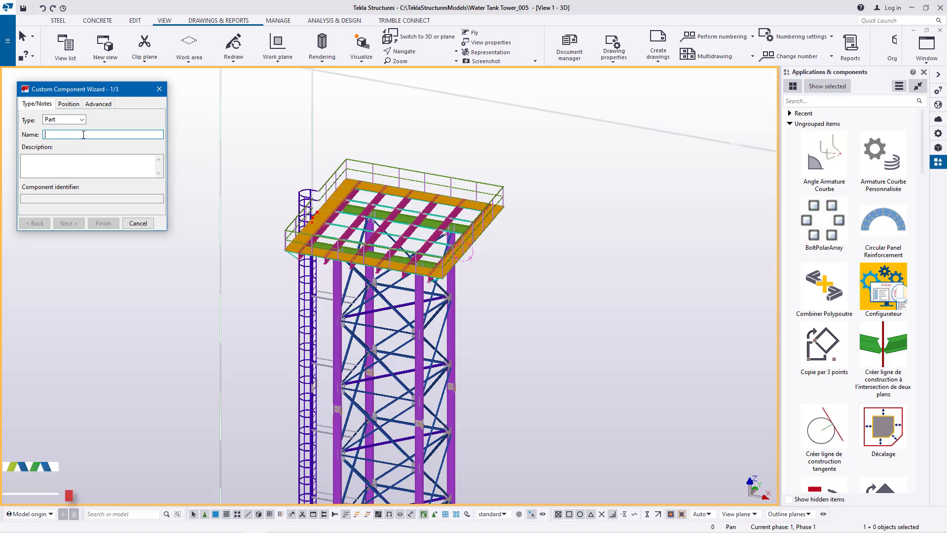
pyautogui.write('Water Ta')
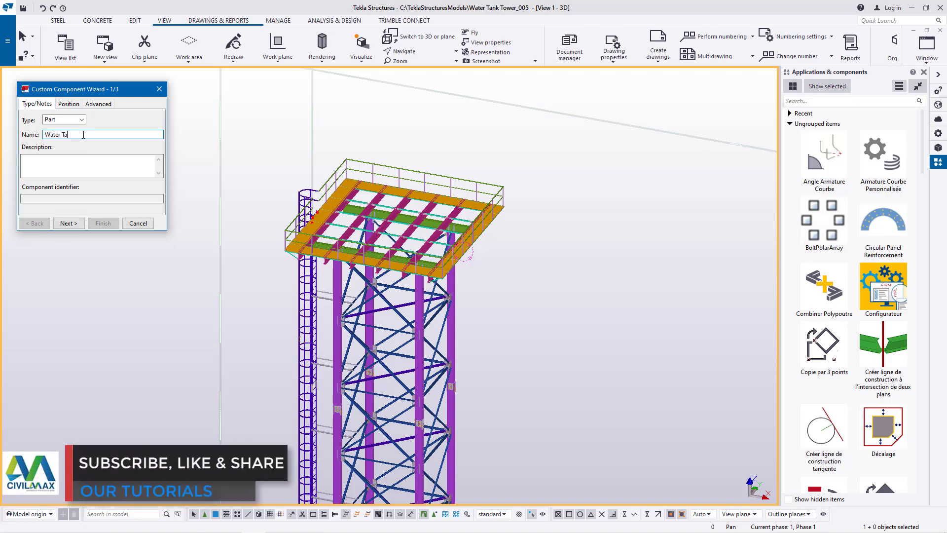
pyautogui.write('nk')
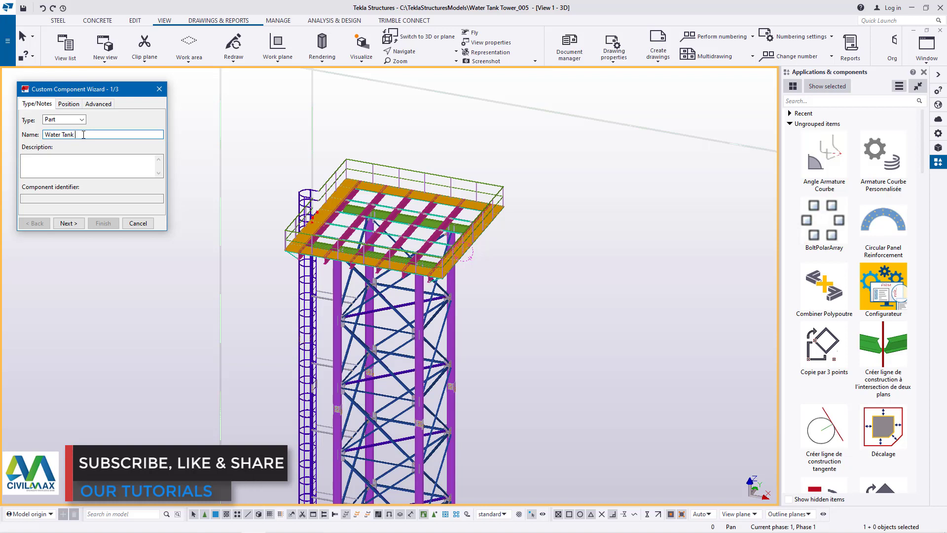
pyautogui.write(' Tower 003')
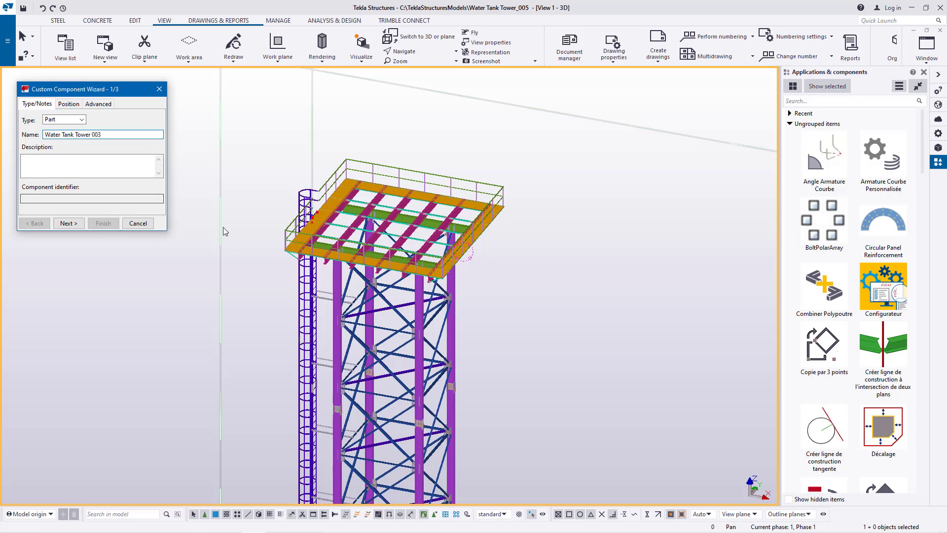
pyautogui.scroll(-2, 445, 181)
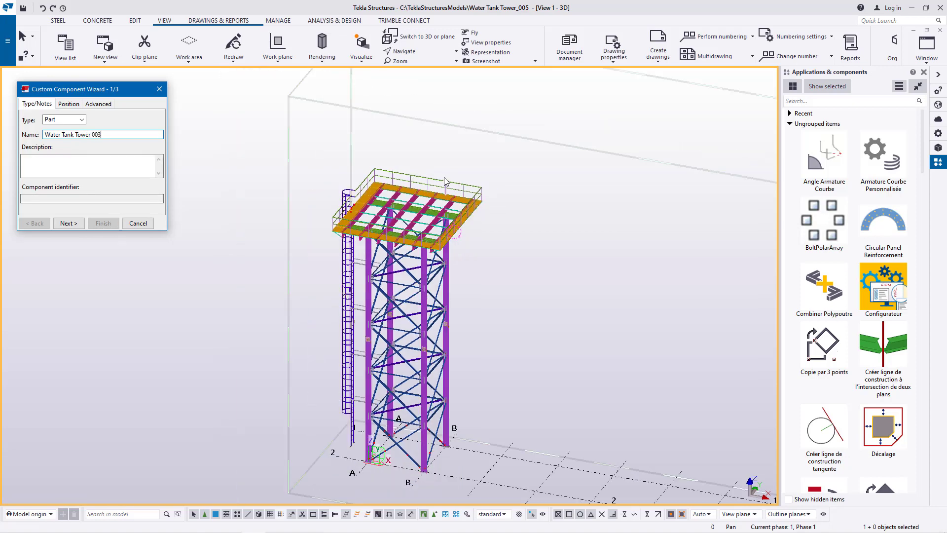
pyautogui.click(69, 223)
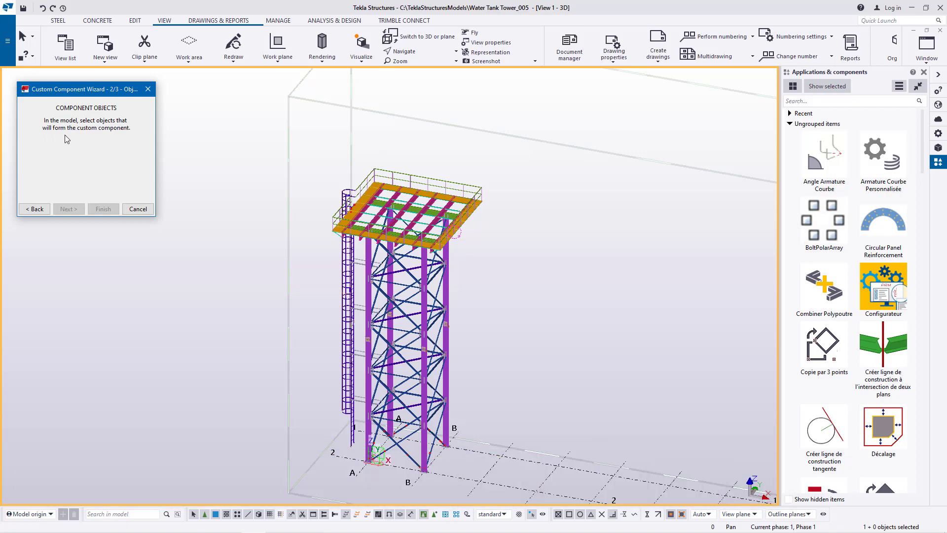
pyautogui.moveTo(538, 149); pyautogui.dragTo(298, 480)
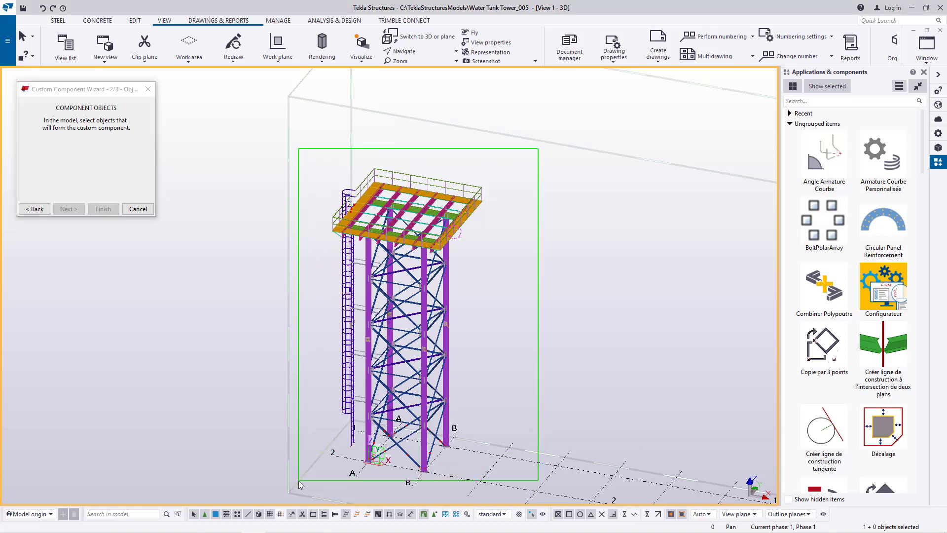
pyautogui.moveTo(298, 480); pyautogui.dragTo(529, 234)
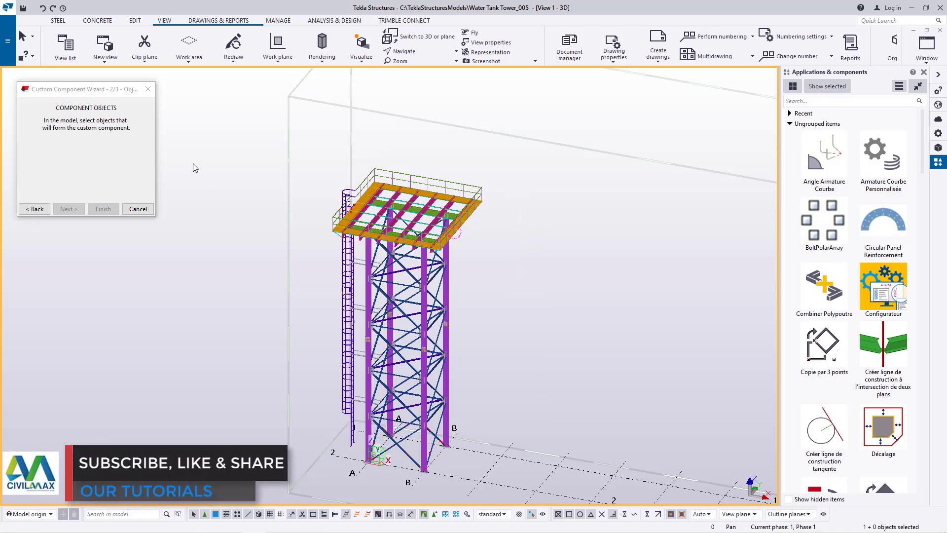
pyautogui.click(148, 89)
# Copy the entire water tank tower three grid bays along the X direction, using the end of grid line B as origin
pyautogui.keyDown('ctrl'); pyautogui.moveTo(185, 176); pyautogui.dragTo(286, 237, button='middle'); pyautogui.keyUp('ctrl')
pyautogui.scroll(-3, 286, 237)
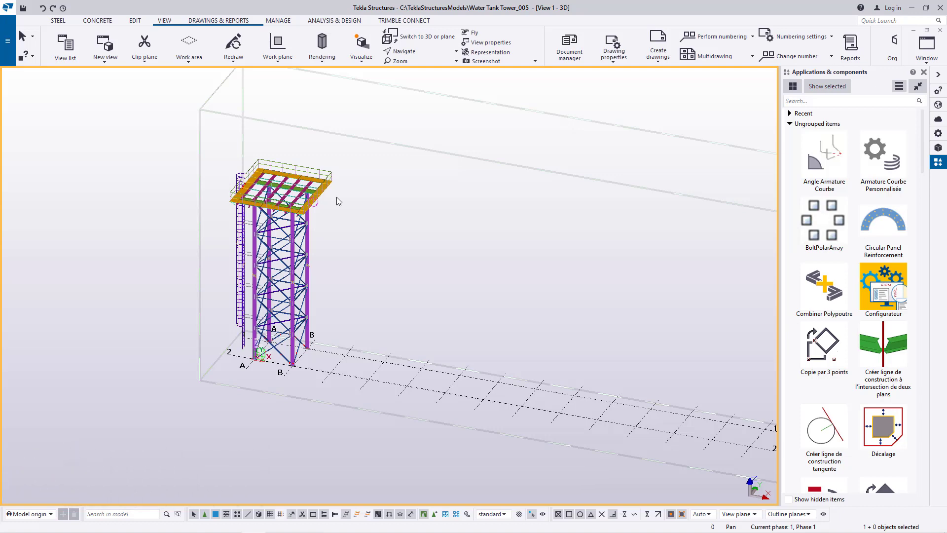
pyautogui.scroll(1, 270, 238)
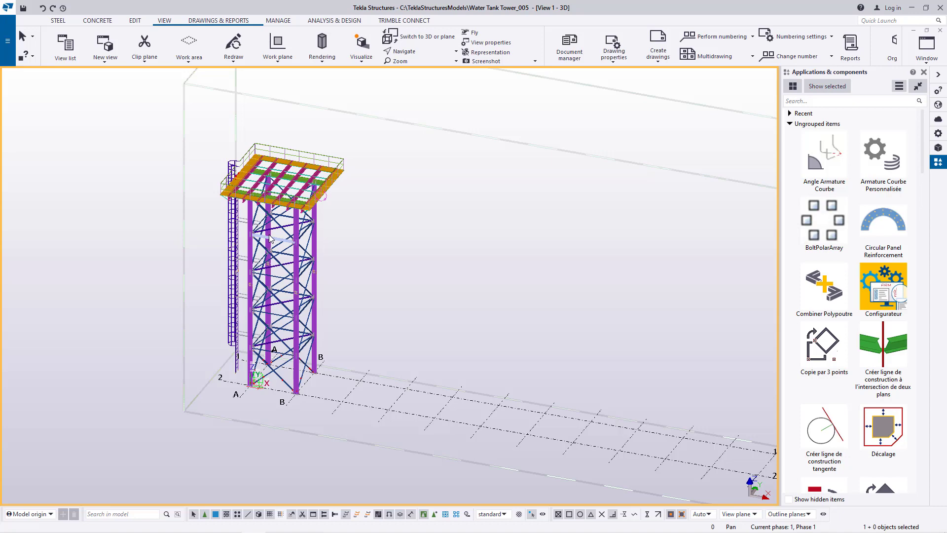
pyautogui.moveTo(370, 115); pyautogui.dragTo(220, 419)
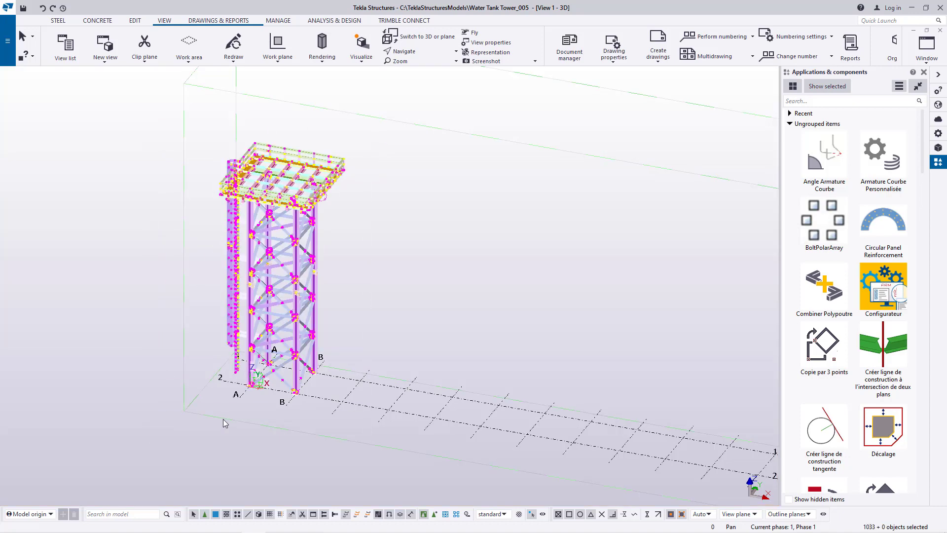
pyautogui.rightClick(422, 208)
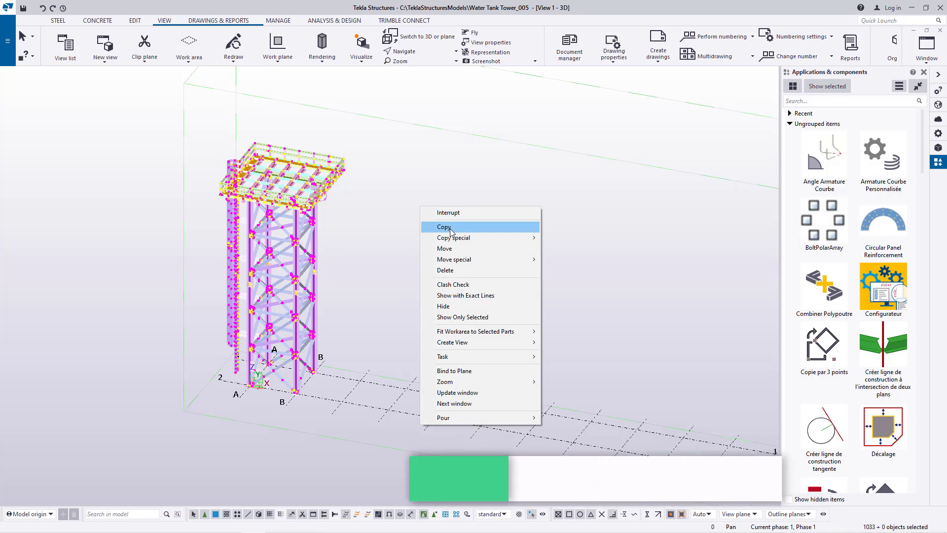
pyautogui.click(447, 228)
pyautogui.scroll(3, 287, 428)
pyautogui.scroll(2, 286, 429)
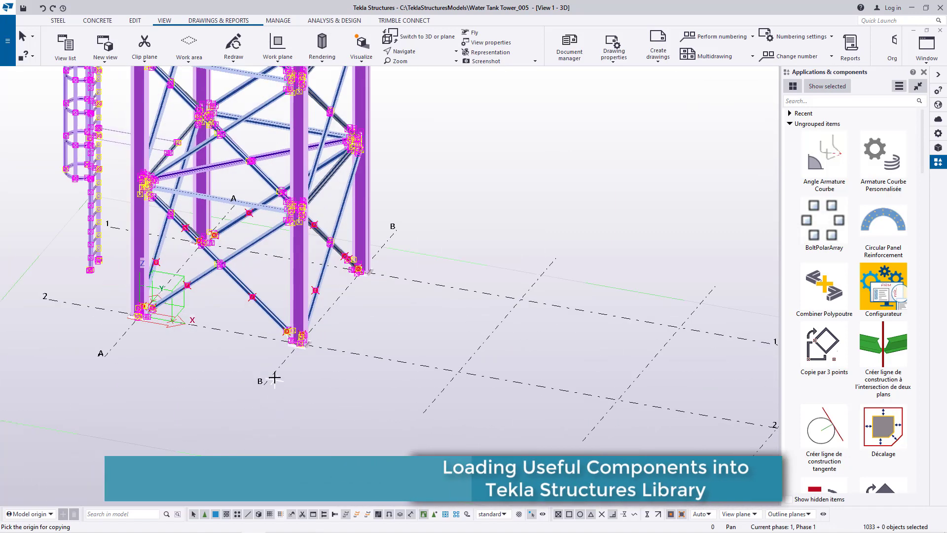
pyautogui.click(265, 384)
pyautogui.scroll(-4, 264, 384)
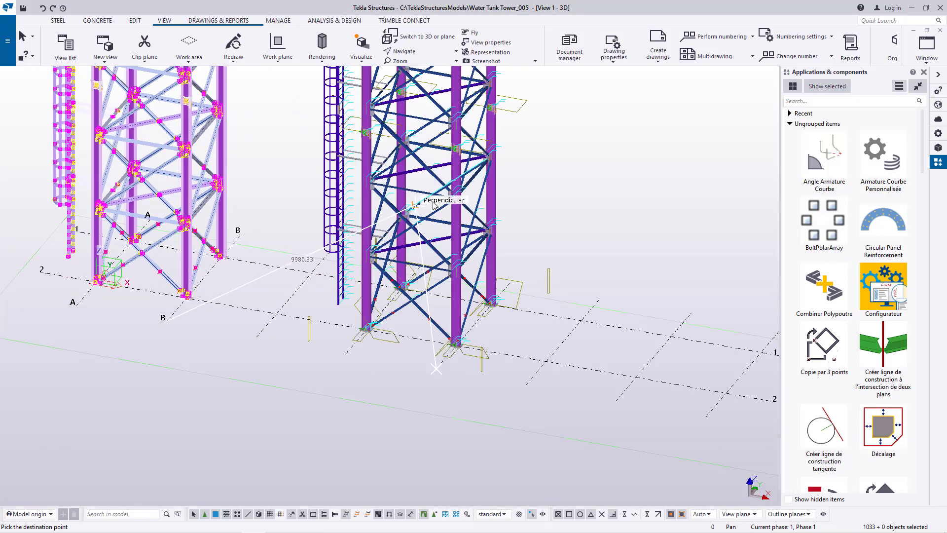
pyautogui.scroll(-6, 197, 344)
pyautogui.rightClick(428, 176)
pyautogui.click(456, 182)
pyautogui.click(420, 162)
pyautogui.rightClick(420, 146)
pyautogui.click(452, 200)
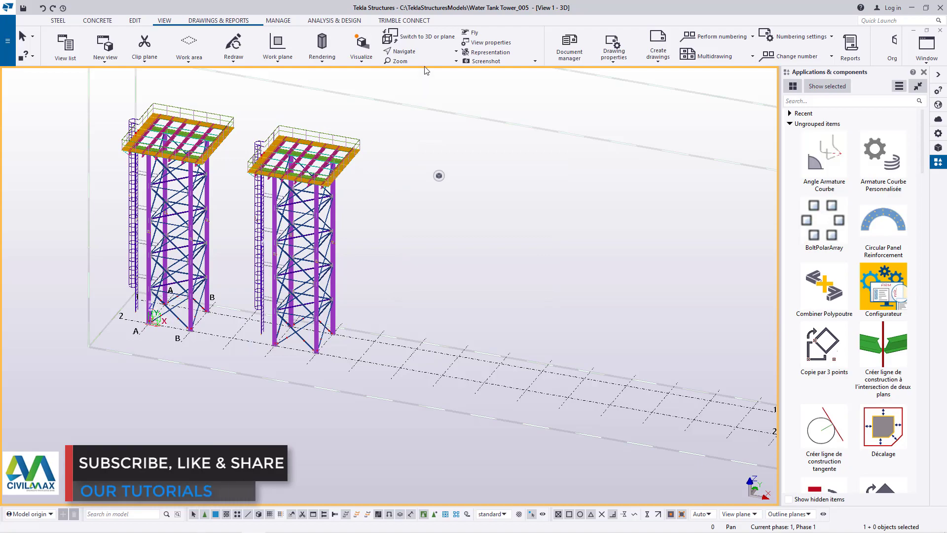
# Rotate the model to examine both towers from above, with the copied tower in close view
pyautogui.click(419, 53)
pyautogui.click(412, 109)
pyautogui.moveTo(320, 200); pyautogui.dragTo(372, 256)
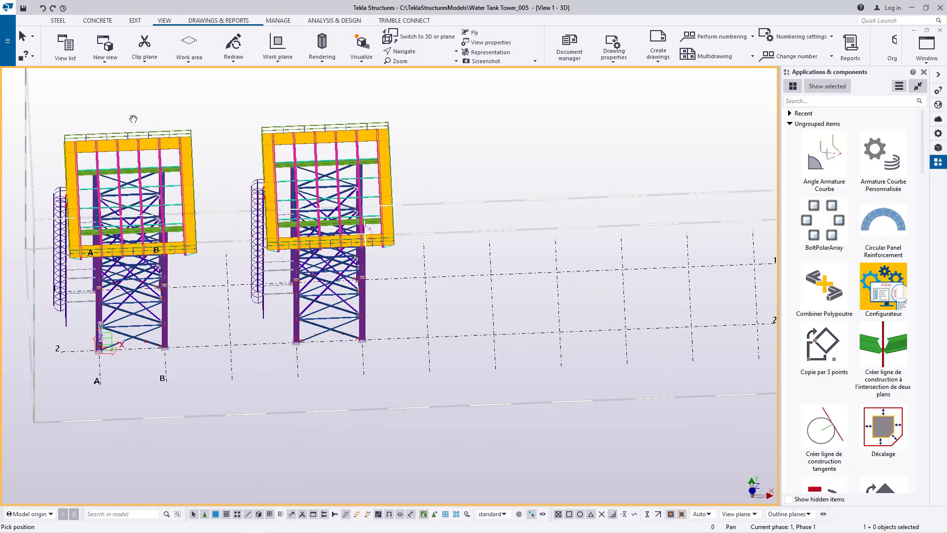
pyautogui.scroll(5, 379, 167)
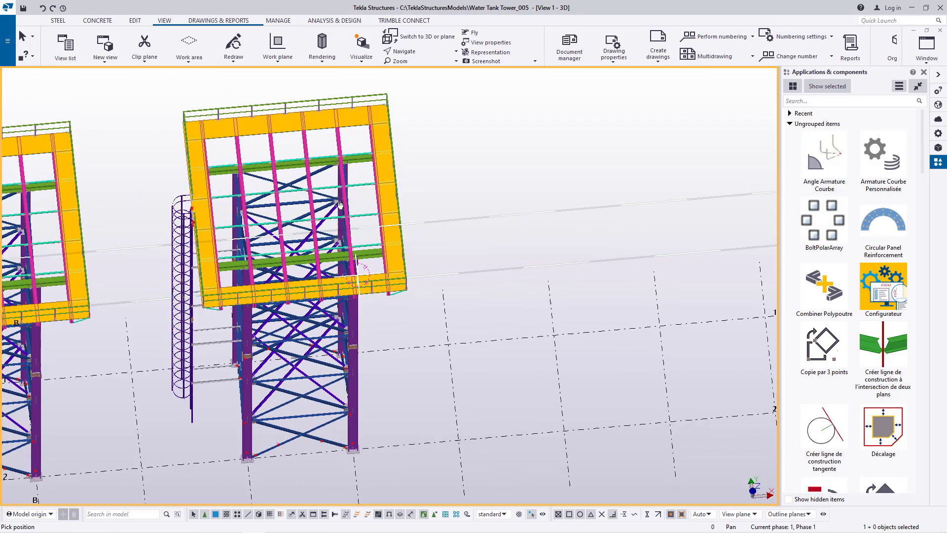
pyautogui.rightClick(441, 143)
pyautogui.click(465, 148)
pyautogui.scroll(-2, 465, 148)
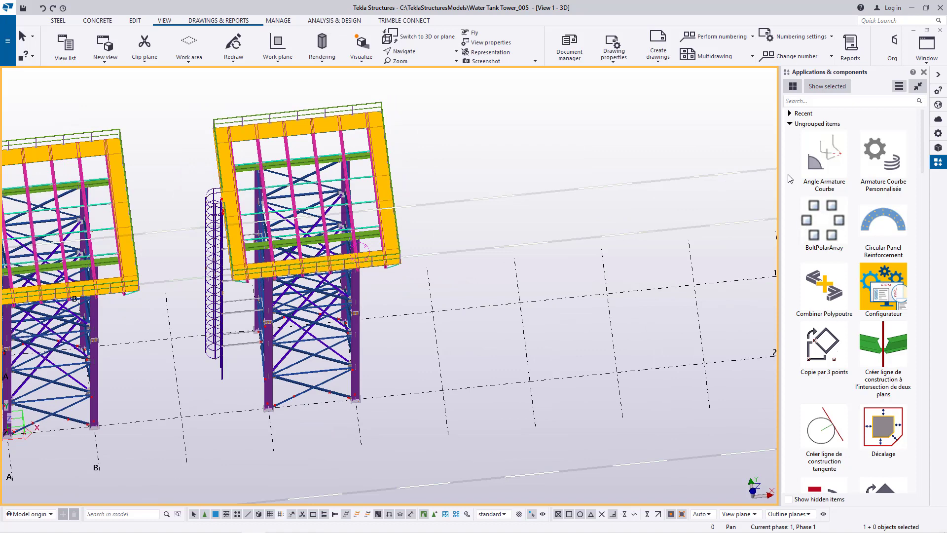
# Start defining a Part custom component named "Water Tank Tower 003" and choose all objects of the copied tower as its component objects
pyautogui.rightClick(792, 147)
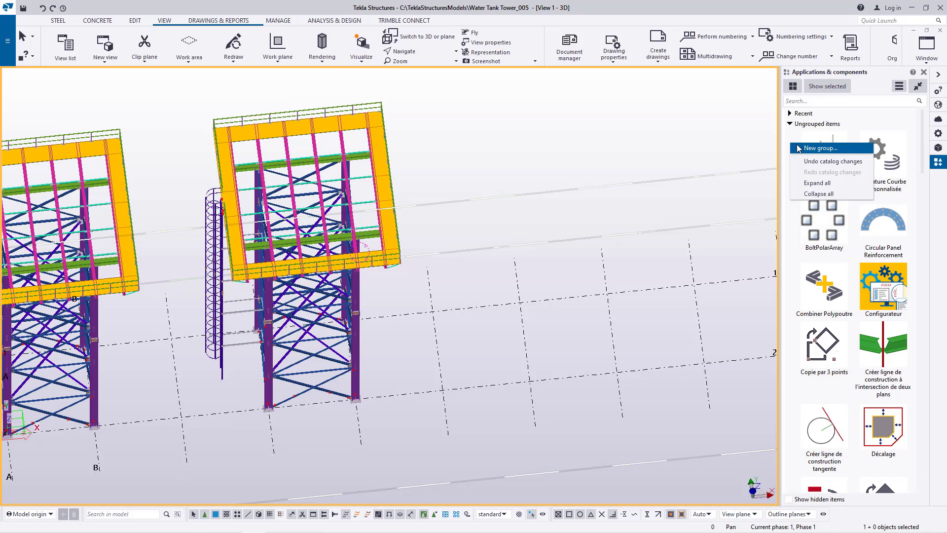
pyautogui.click(900, 87)
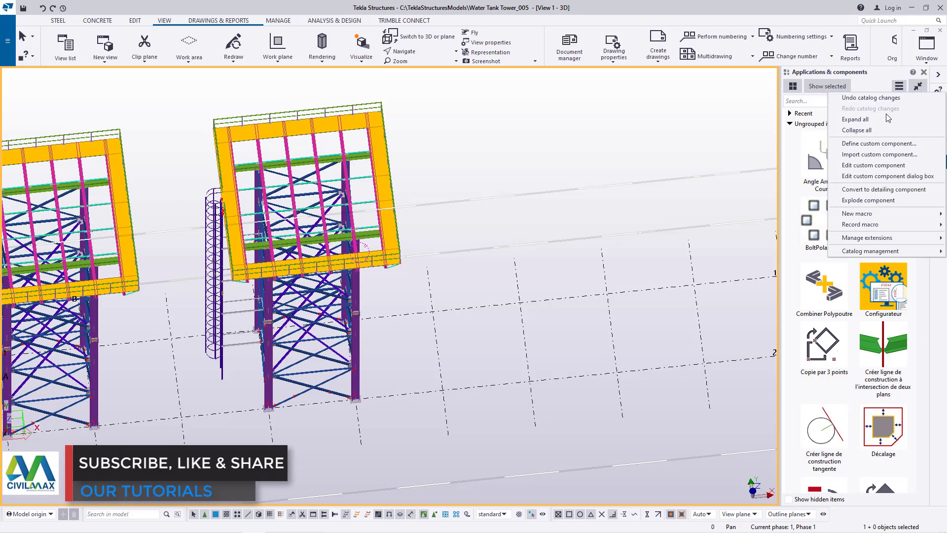
pyautogui.click(878, 144)
pyautogui.click(64, 120)
pyautogui.click(69, 155)
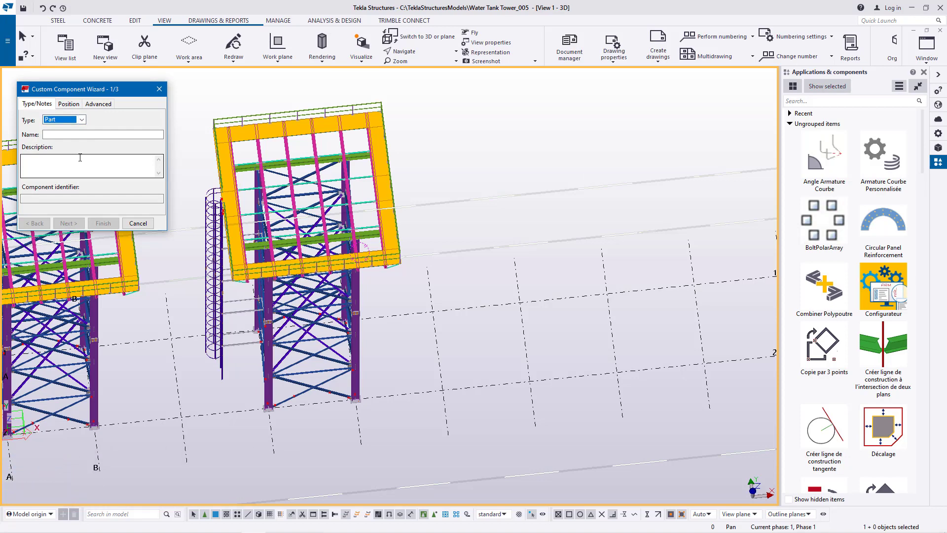
pyautogui.click(73, 134)
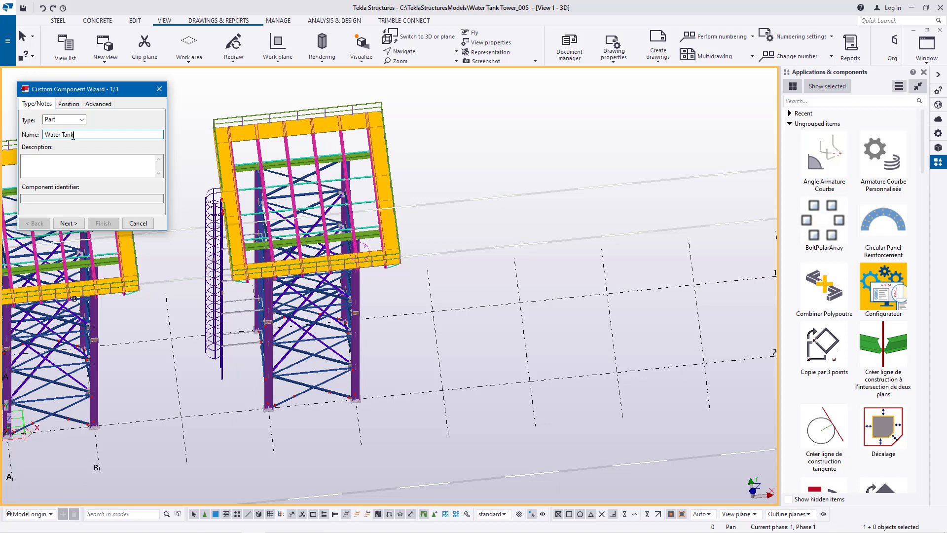
pyautogui.write('Water Tank Tower 003')
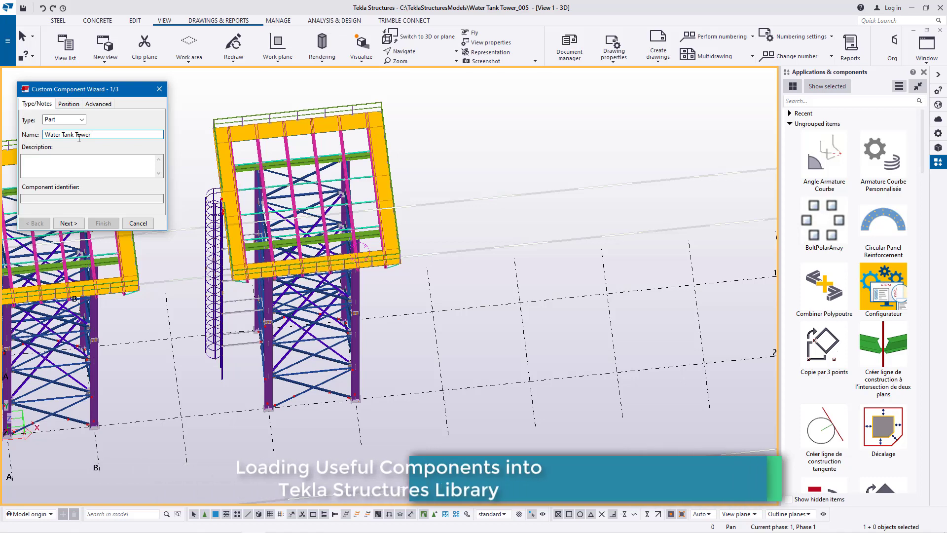
pyautogui.click(80, 223)
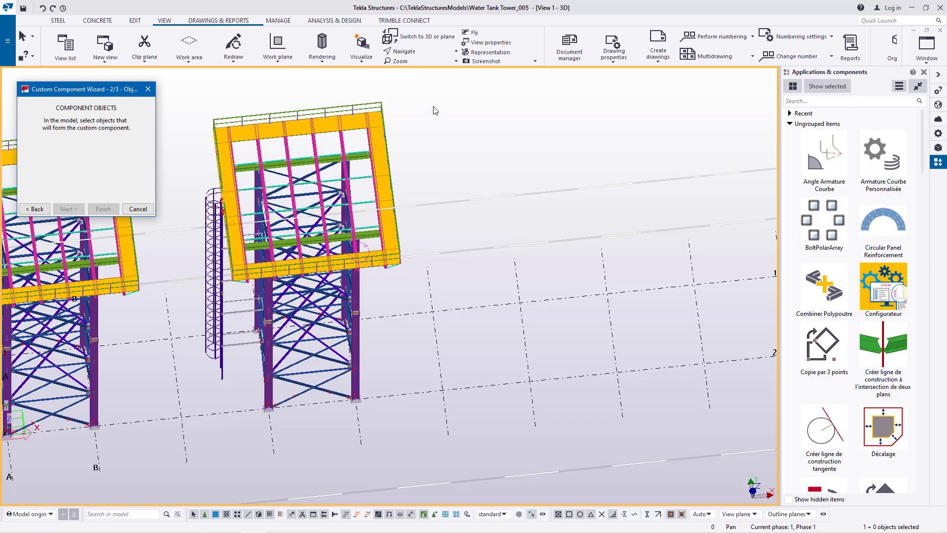
pyautogui.moveTo(436, 93); pyautogui.dragTo(190, 434)
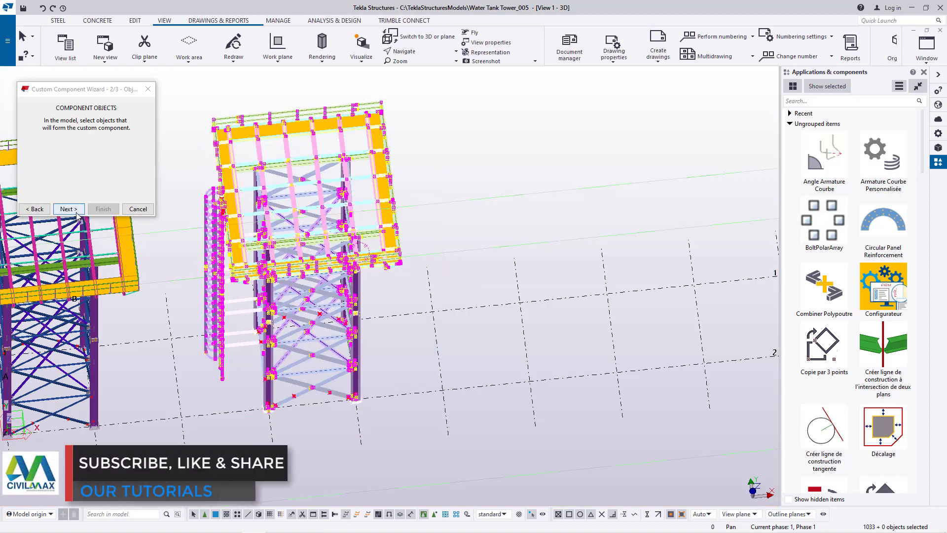
pyautogui.click(69, 209)
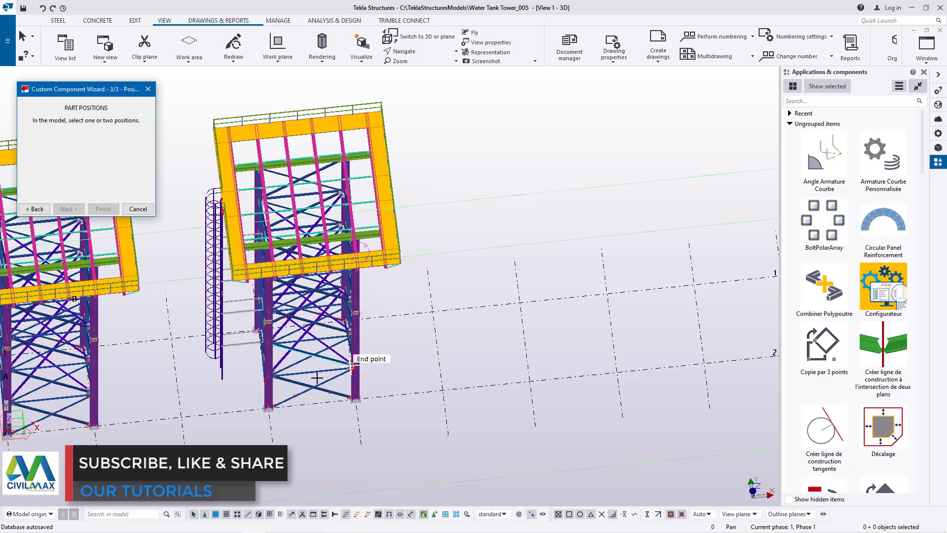
# Set the part positions at the column-base midpoints of the copied tower along grid line 2 and finish the custom component
pyautogui.scroll(10, 264, 393)
pyautogui.scroll(10, 260, 392)
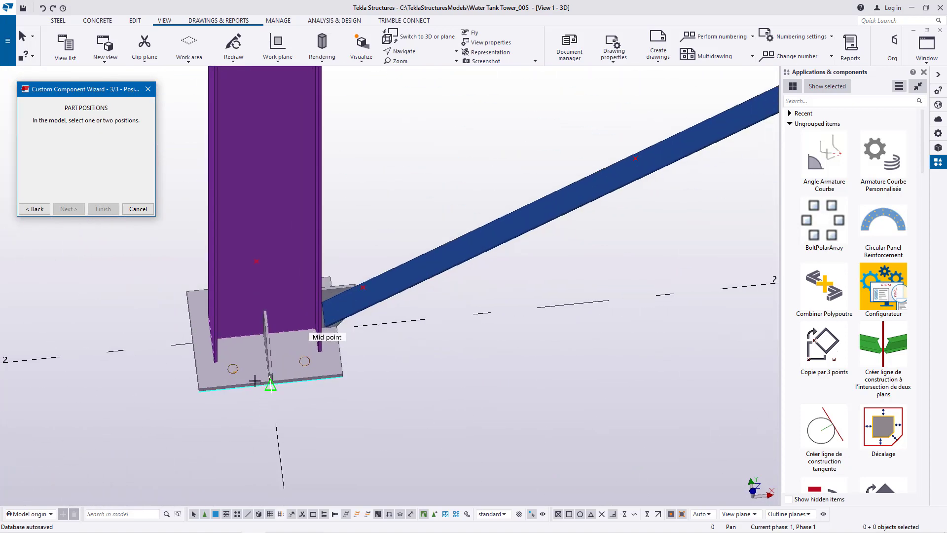
pyautogui.scroll(2, 271, 302)
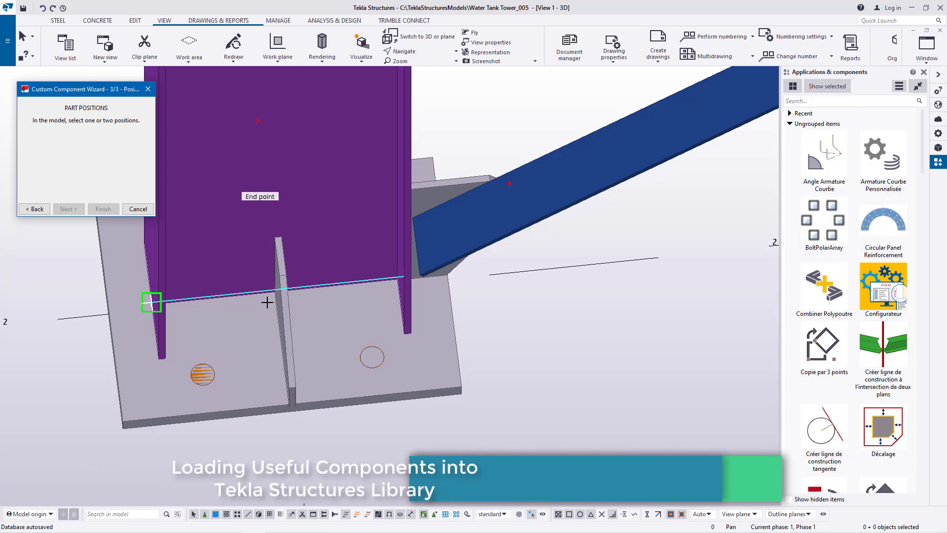
pyautogui.scroll(2, 269, 303)
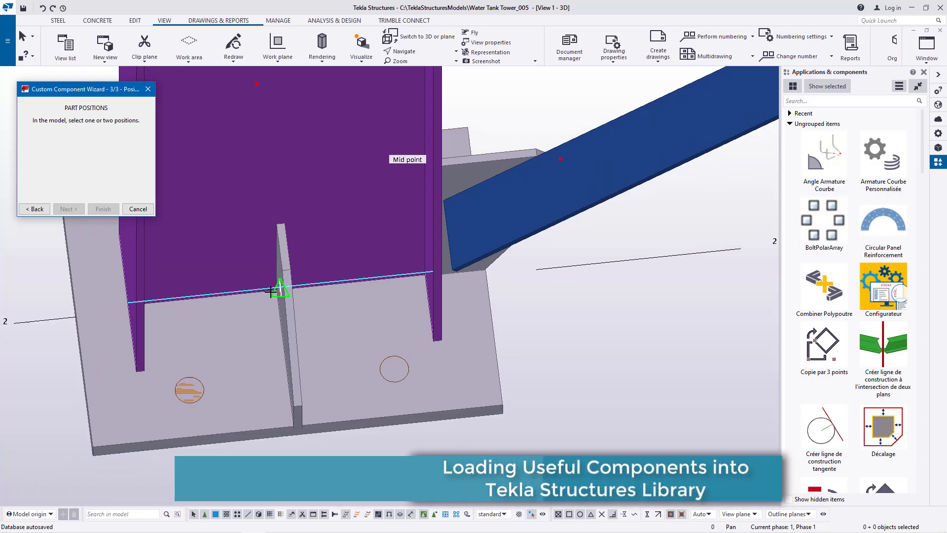
pyautogui.click(271, 295)
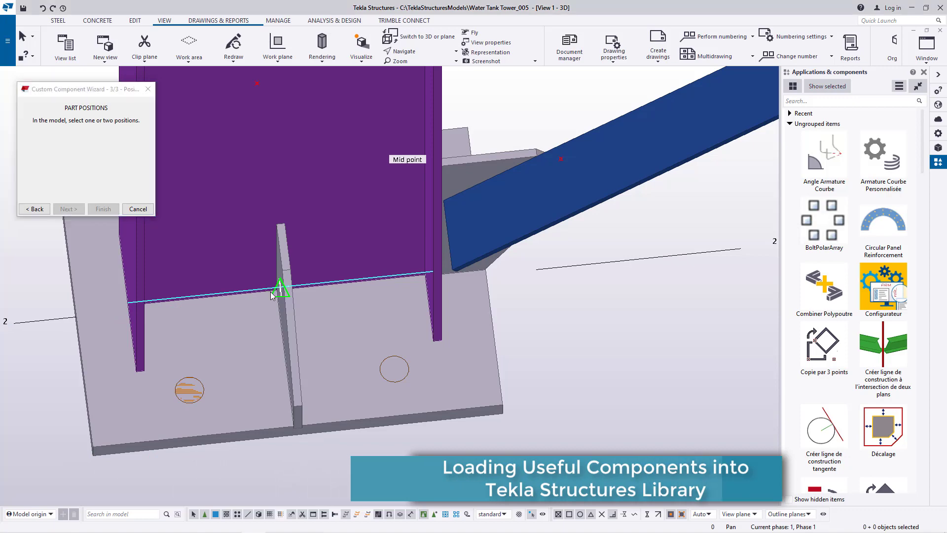
pyautogui.click(271, 295)
pyautogui.scroll(-6, 232, 311)
pyautogui.scroll(3, 585, 276)
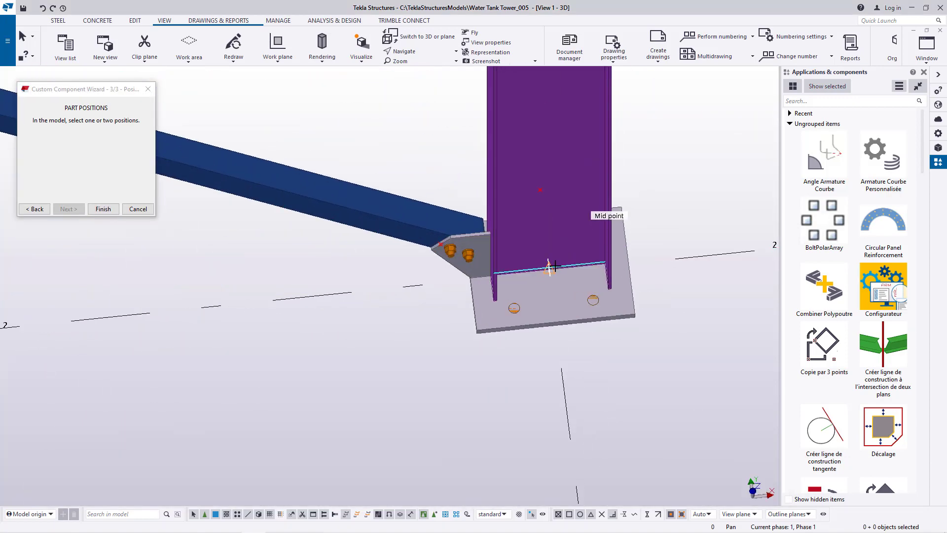
pyautogui.scroll(-5, 626, 277)
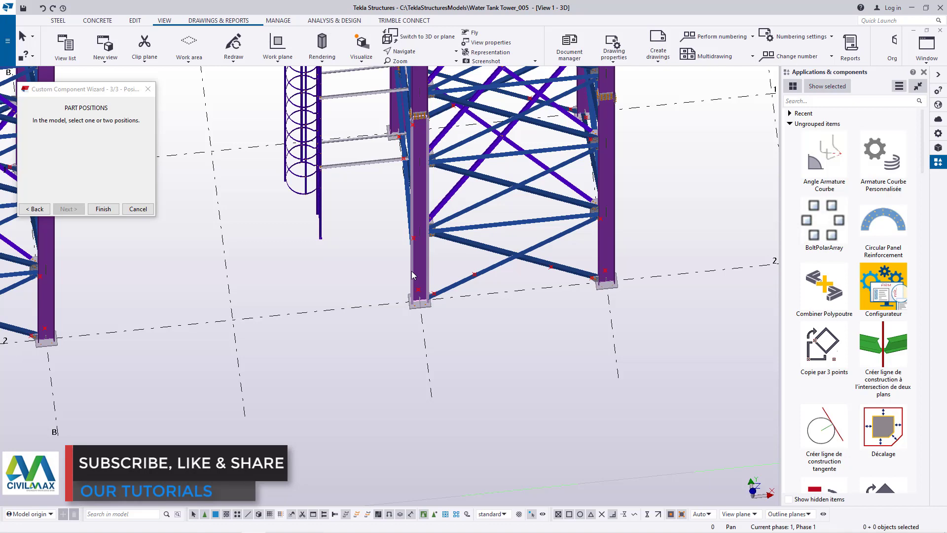
pyautogui.click(104, 209)
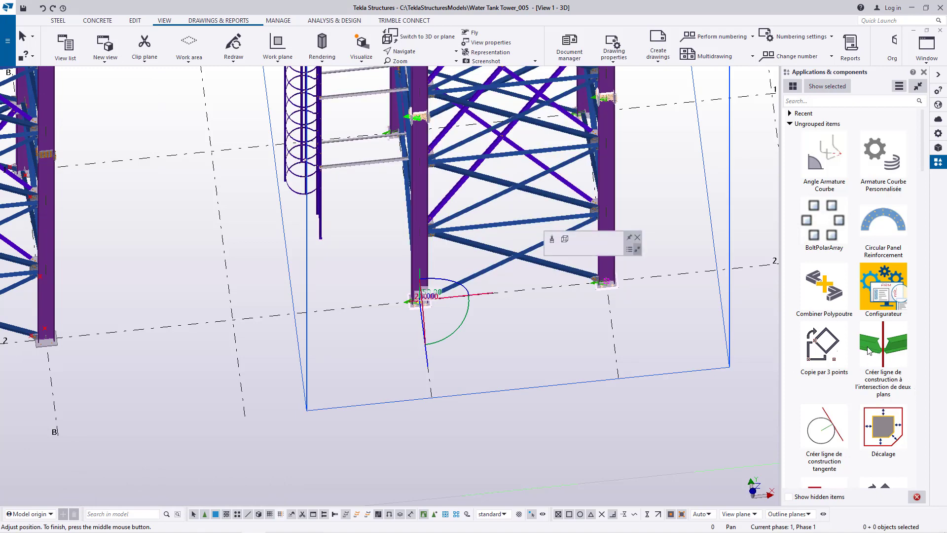
# Locate the new Water Tank Tower 003 component among the ungrouped items of the components library
pyautogui.scroll(-2, 869, 350)
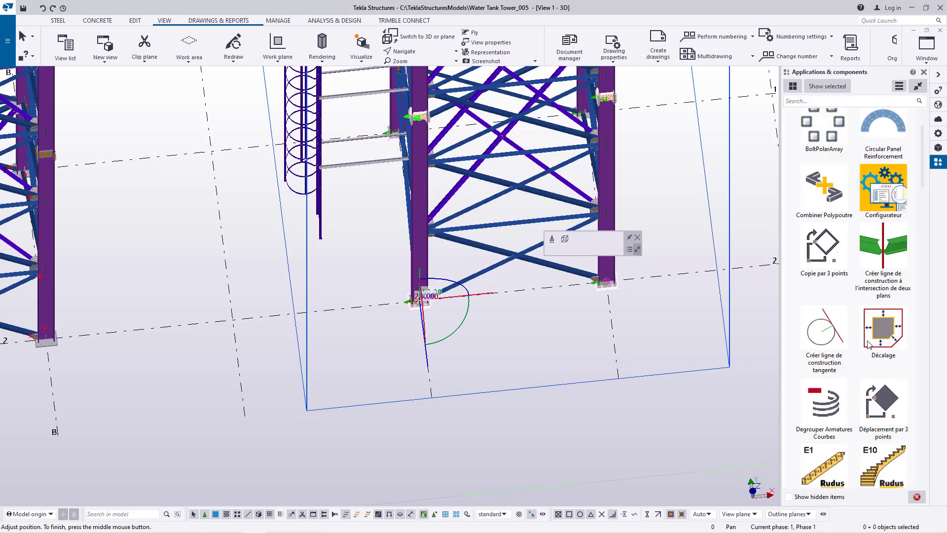
pyautogui.scroll(-15, 866, 340)
pyautogui.scroll(-10, 863, 333)
pyautogui.scroll(-2, 846, 337)
pyautogui.scroll(-1, 832, 384)
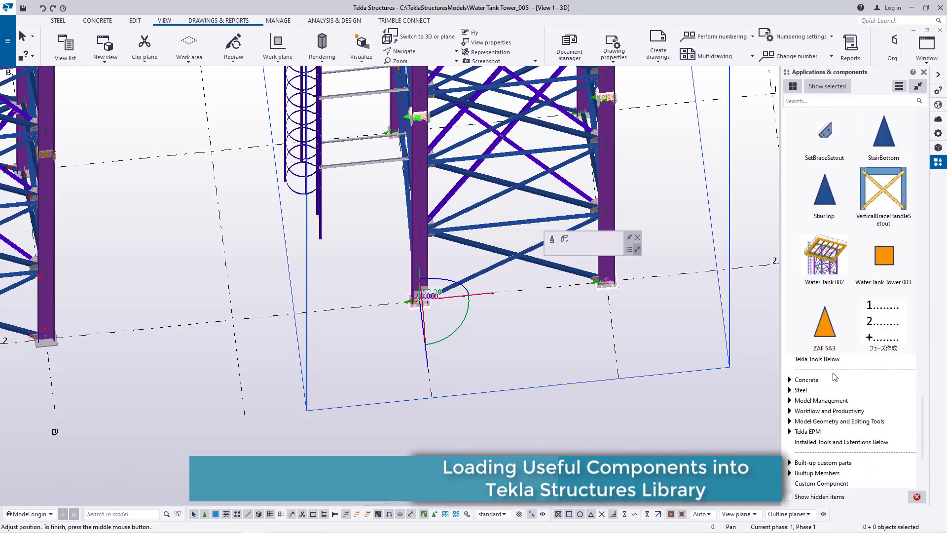
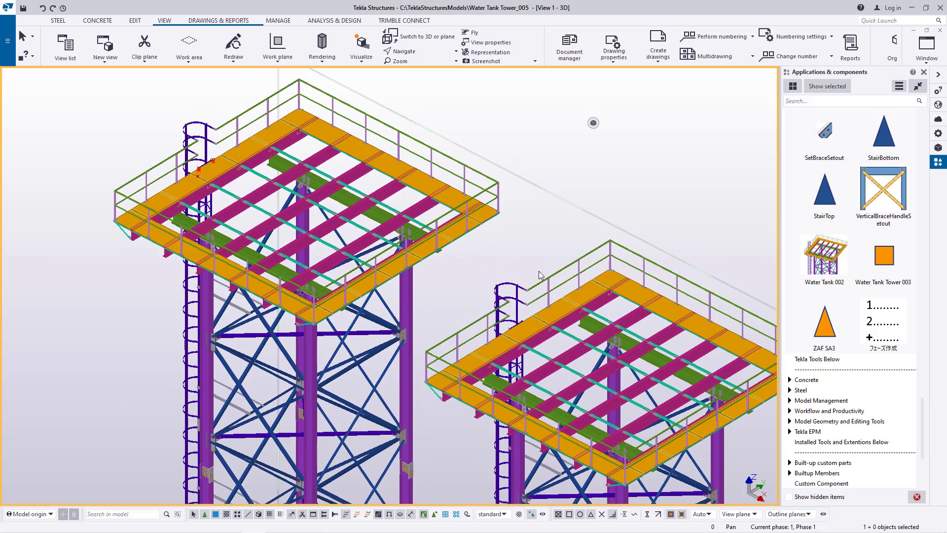
# Start a screenshot of the rendered view and accept its options with a white background
pyautogui.click(163, 22)
pyautogui.click(534, 61)
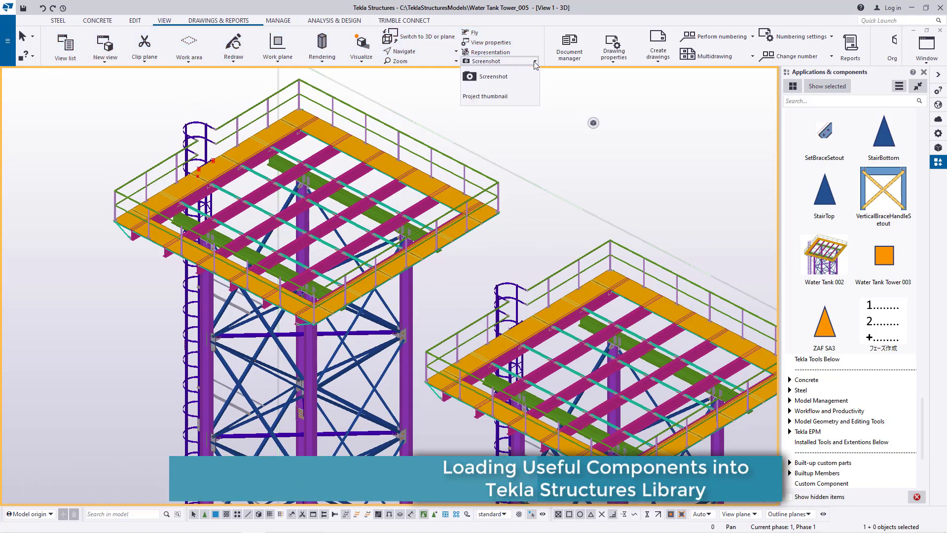
pyautogui.click(505, 81)
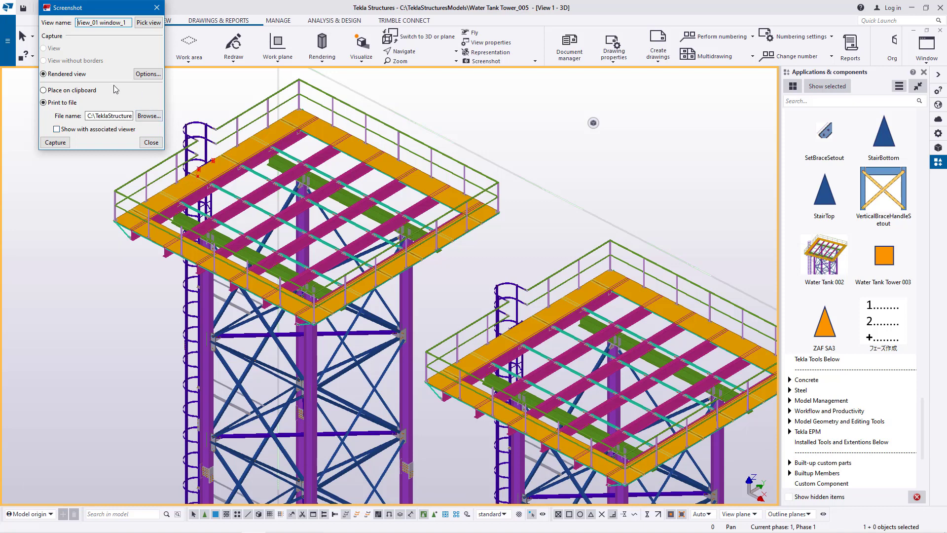
pyautogui.click(147, 74)
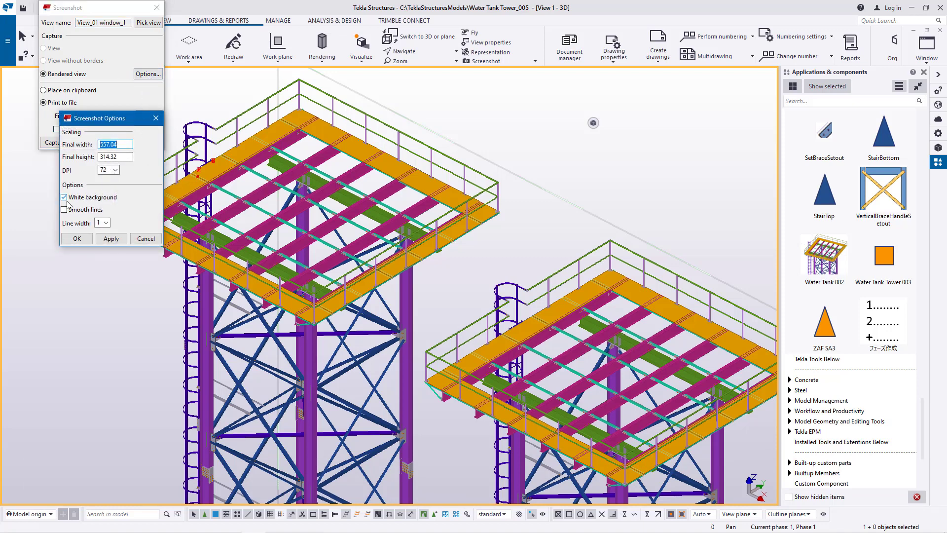
pyautogui.click(88, 238)
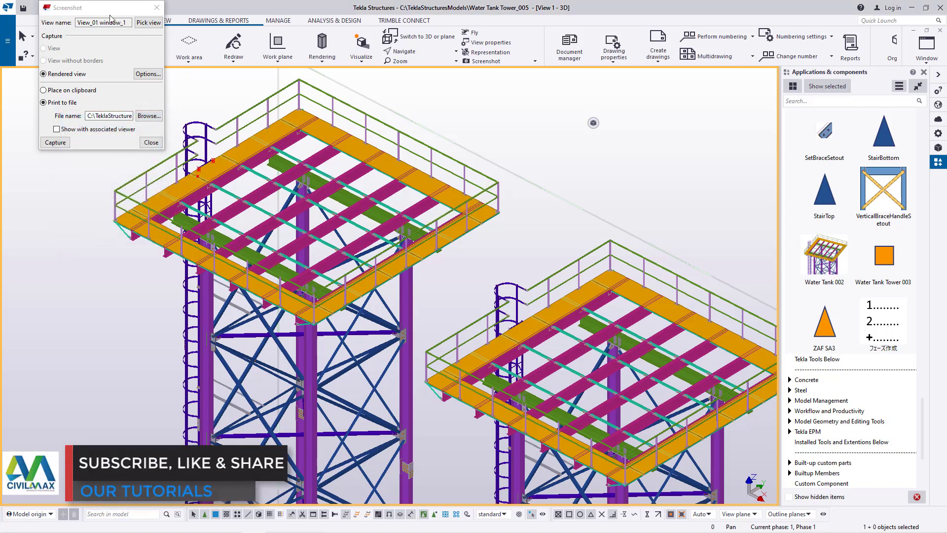
# Pick the 3D view framing the tower platform and capture it as a screenshot printed to file
pyautogui.moveTo(106, 7); pyautogui.dragTo(68, 9)
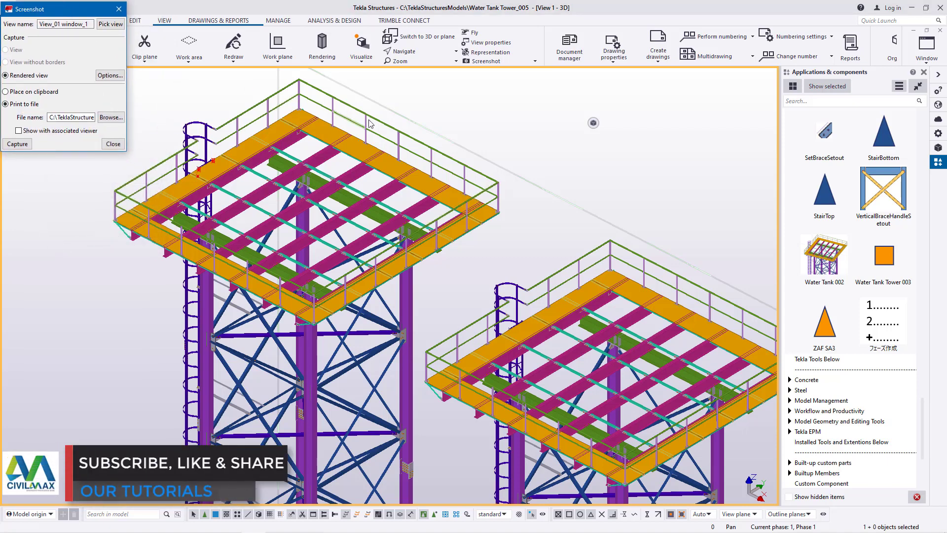
pyautogui.moveTo(490, 186); pyautogui.dragTo(565, 178, button='middle')
pyautogui.moveTo(594, 125)
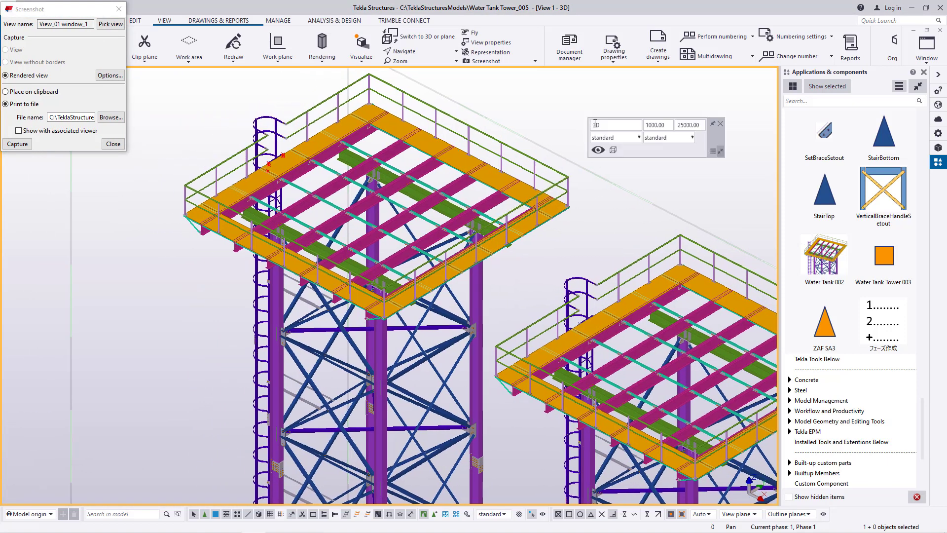
pyautogui.click(726, 124)
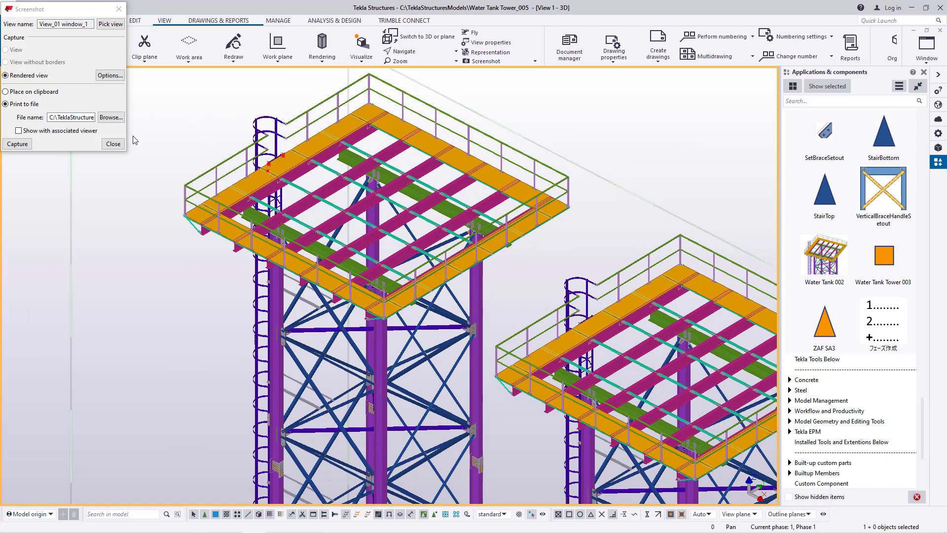
pyautogui.click(113, 28)
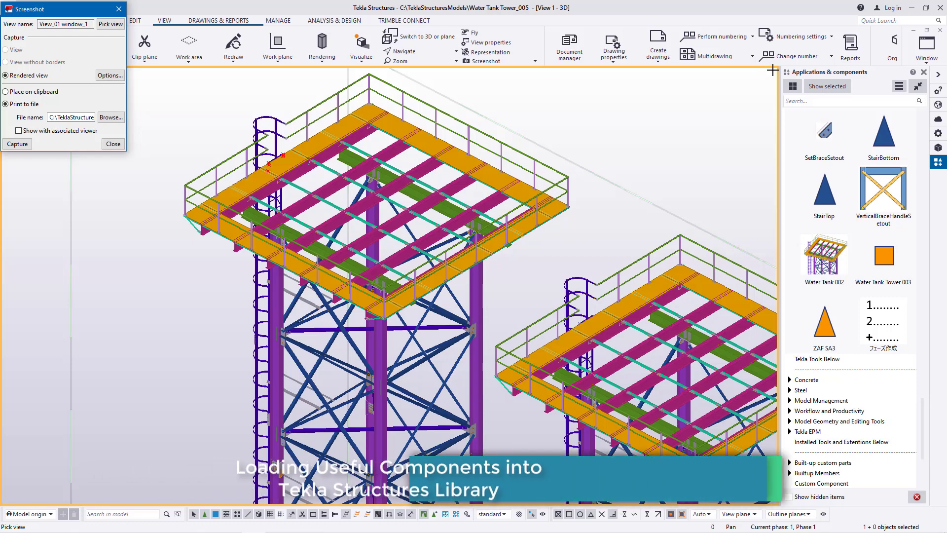
pyautogui.moveTo(773, 71); pyautogui.dragTo(179, 508)
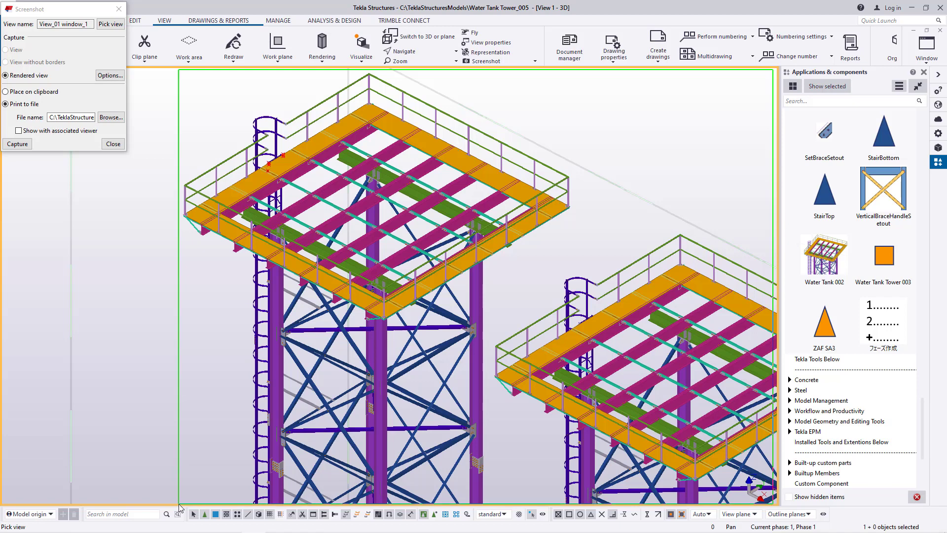
pyautogui.click(213, 349)
pyautogui.click(17, 143)
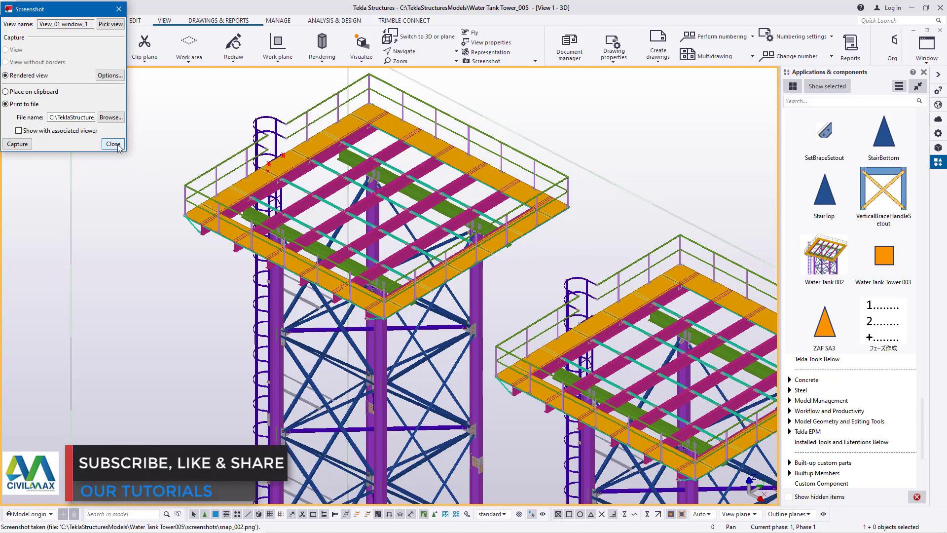
pyautogui.click(113, 144)
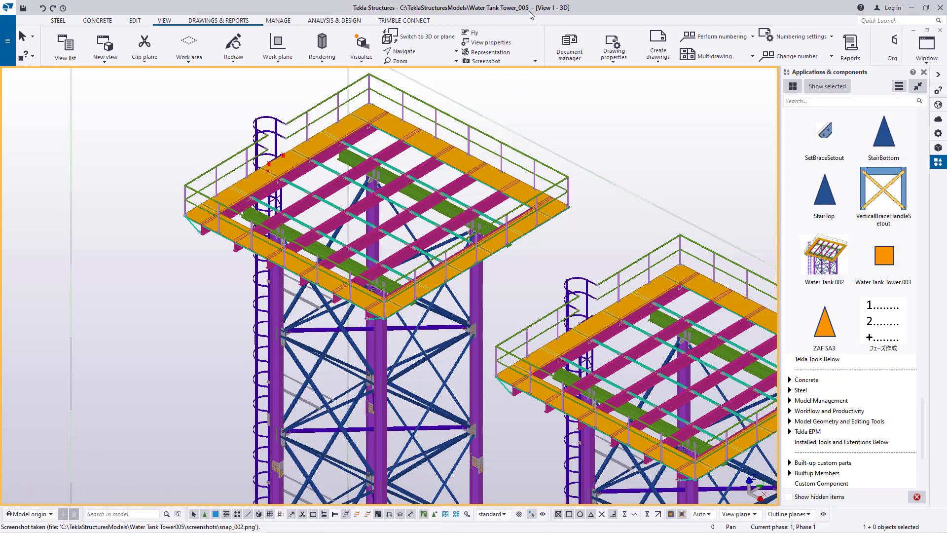
# Switch to File Explorer and open snap_002 from the screenshots folder of C:\TeklaStructuresModels\Water Tank Tower_005
pyautogui.moveTo(148, 532)
pyautogui.click(88, 526)
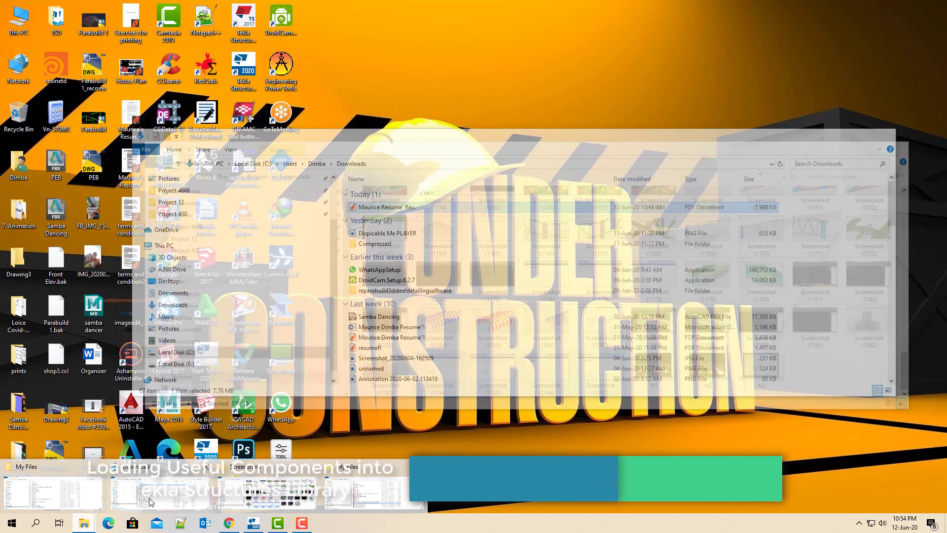
pyautogui.click(62, 496)
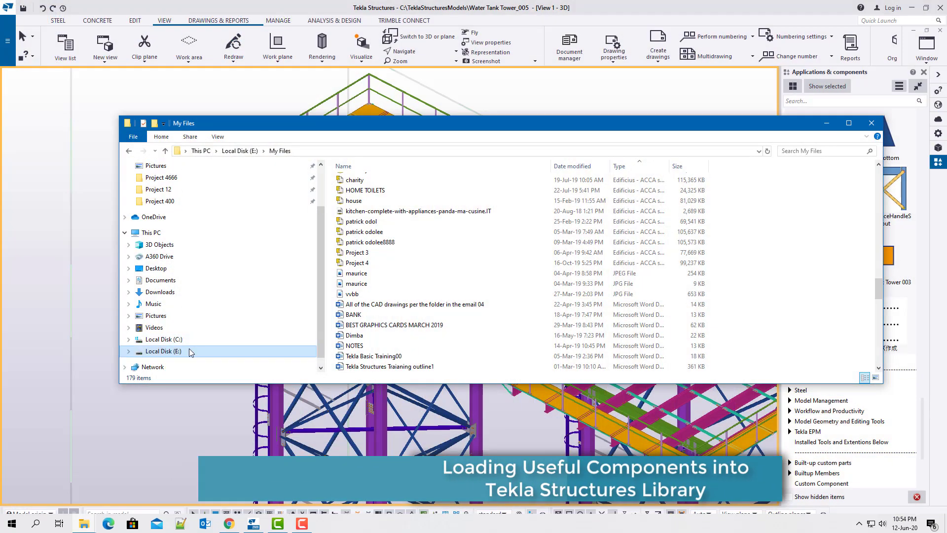
pyautogui.click(166, 339)
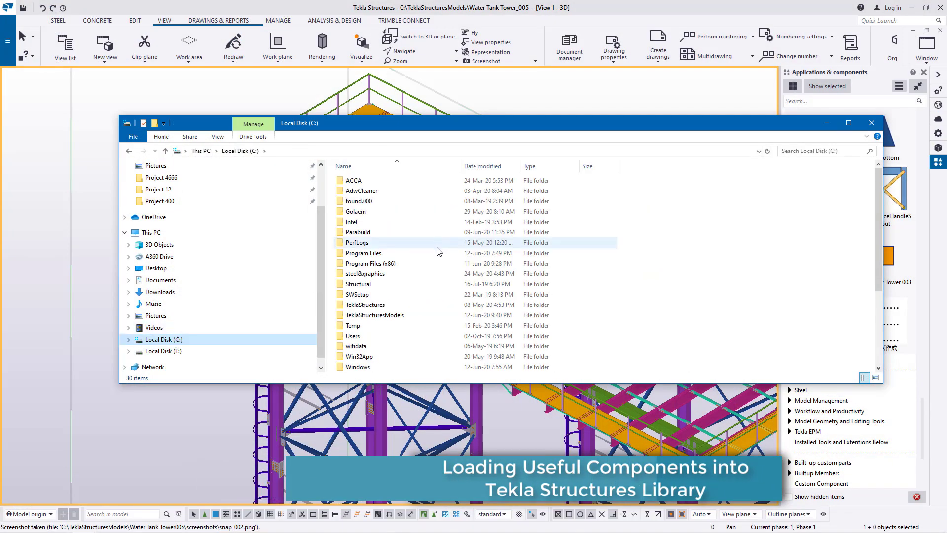
pyautogui.doubleClick(385, 316)
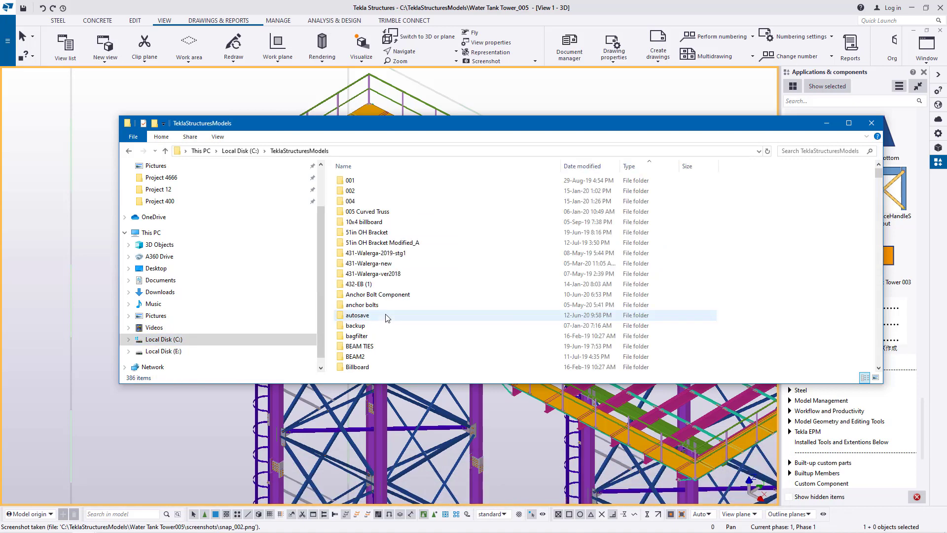
pyautogui.scroll(-12, 382, 311)
pyautogui.scroll(-20, 380, 310)
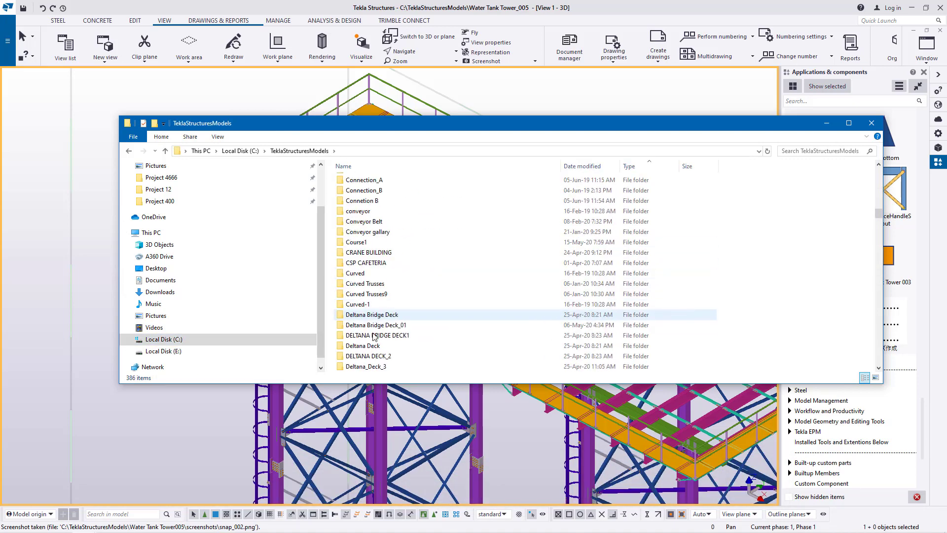
pyautogui.scroll(-20, 379, 323)
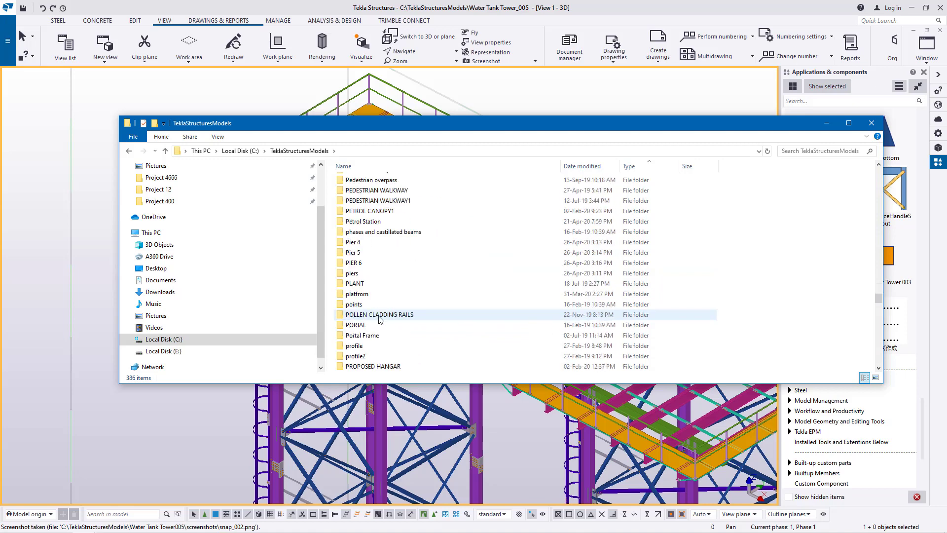
pyautogui.scroll(-2, 379, 320)
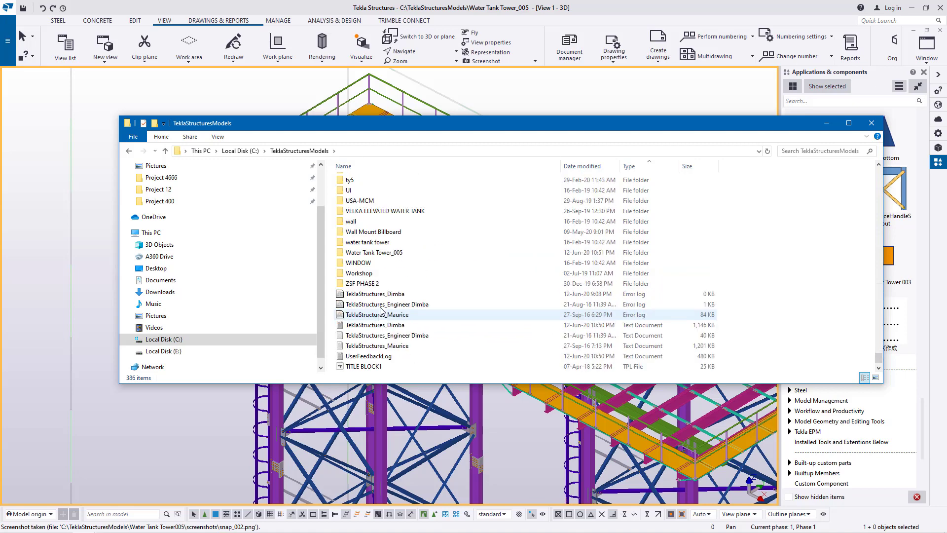
pyautogui.doubleClick(370, 253)
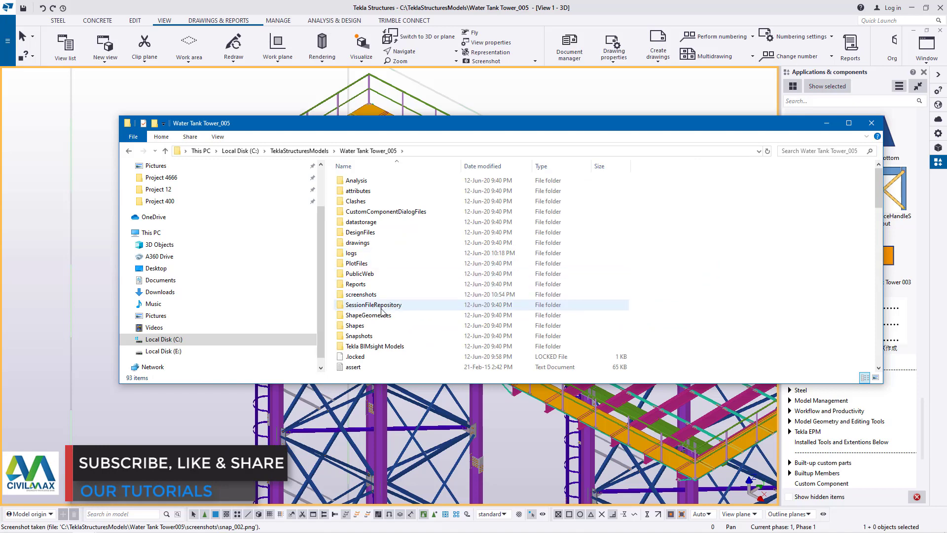
pyautogui.doubleClick(369, 295)
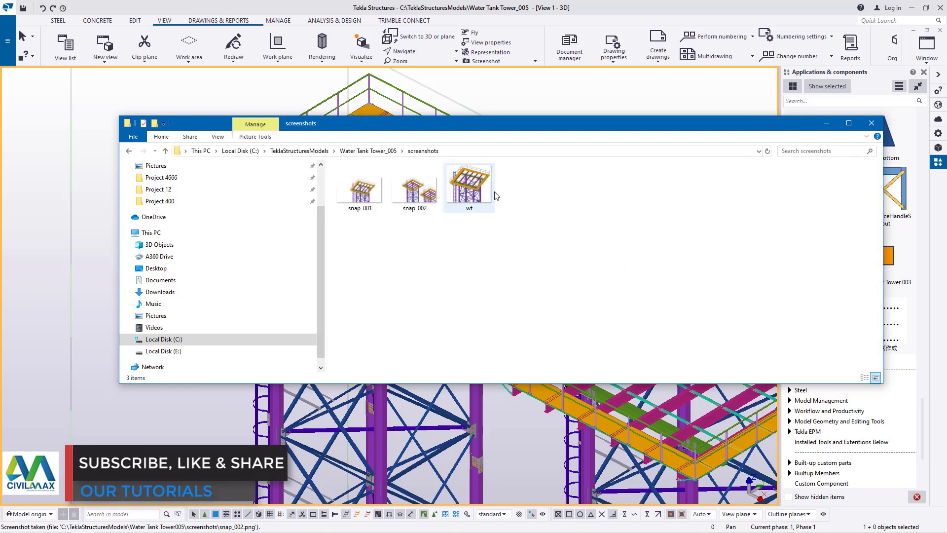
pyautogui.doubleClick(419, 194)
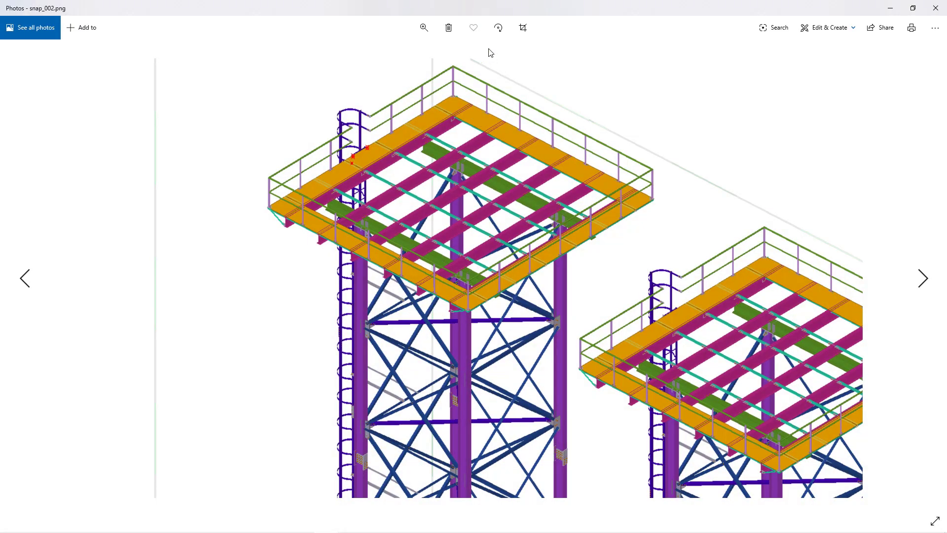
# Crop the empty left margin off the screenshot and save a copy as PNG named wt2 in the screenshots folder
pyautogui.click(524, 27)
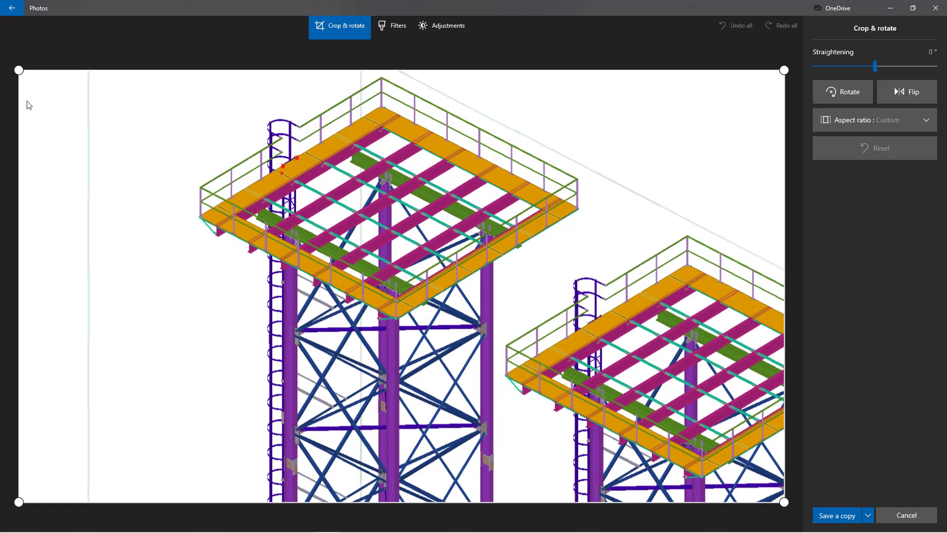
pyautogui.moveTo(19, 70); pyautogui.dragTo(190, 70)
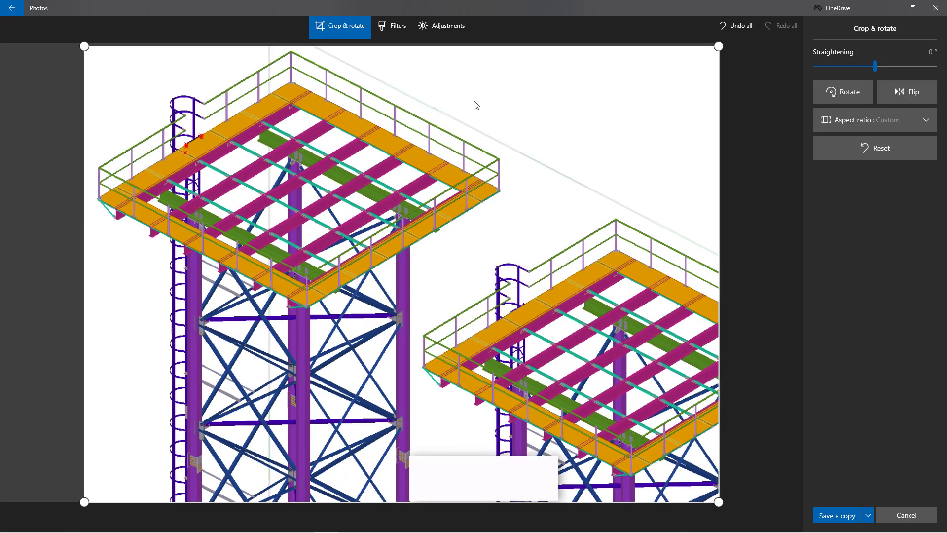
pyautogui.click(833, 515)
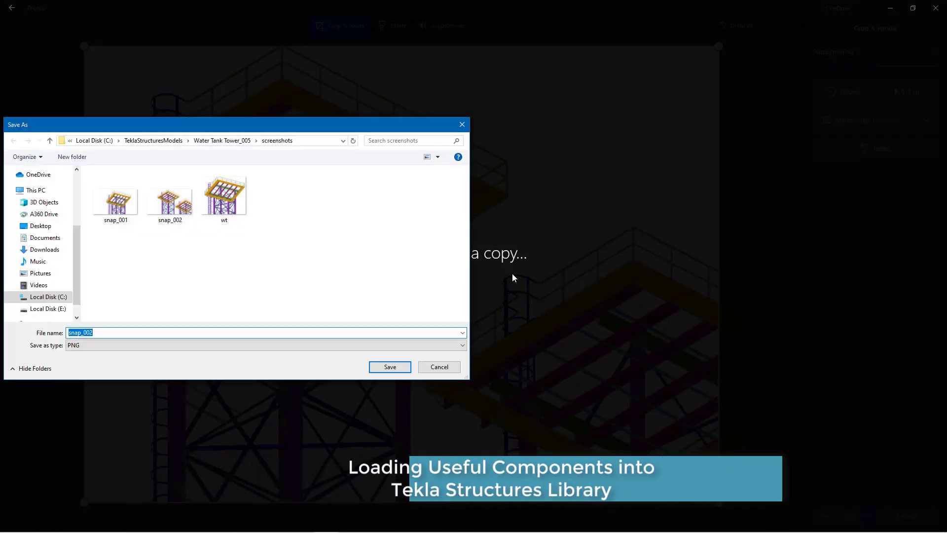
pyautogui.write('wt2')
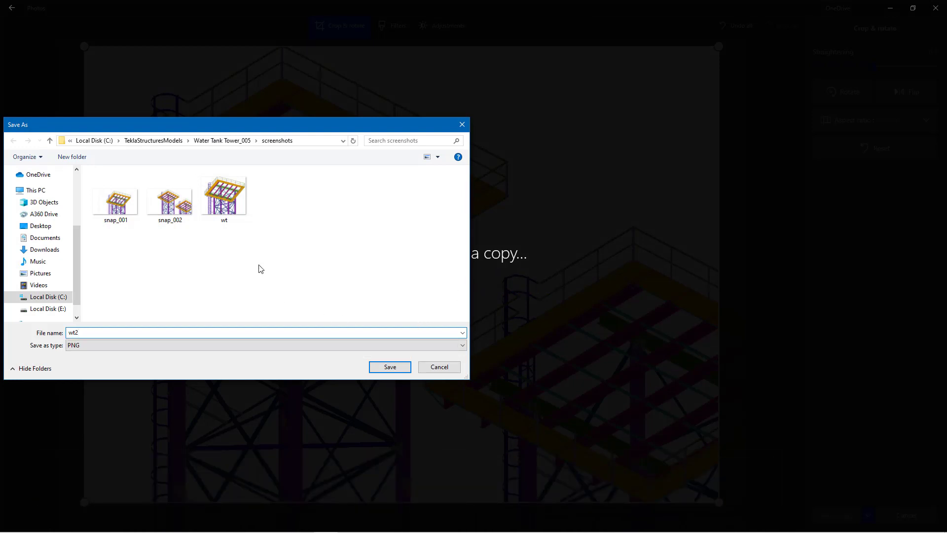
pyautogui.click(390, 367)
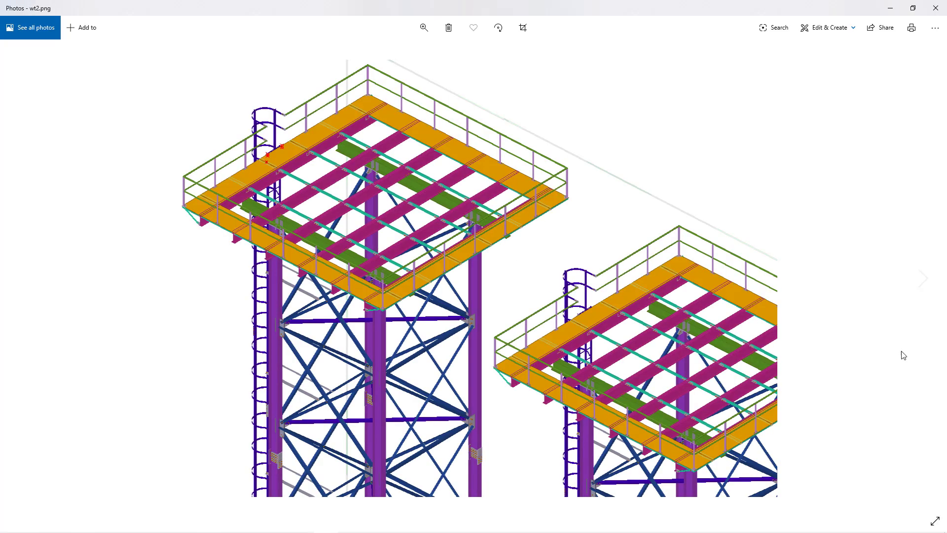
pyautogui.click(936, 8)
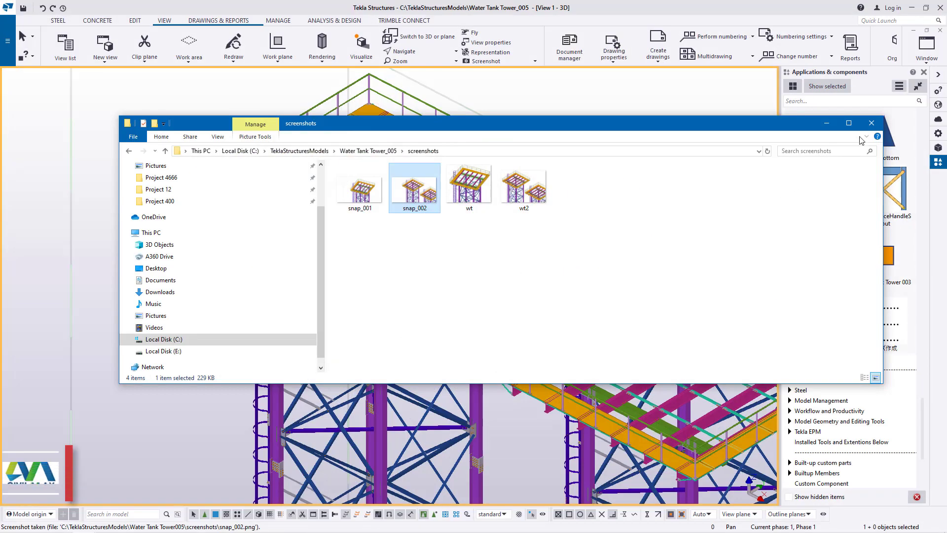
pyautogui.click(872, 123)
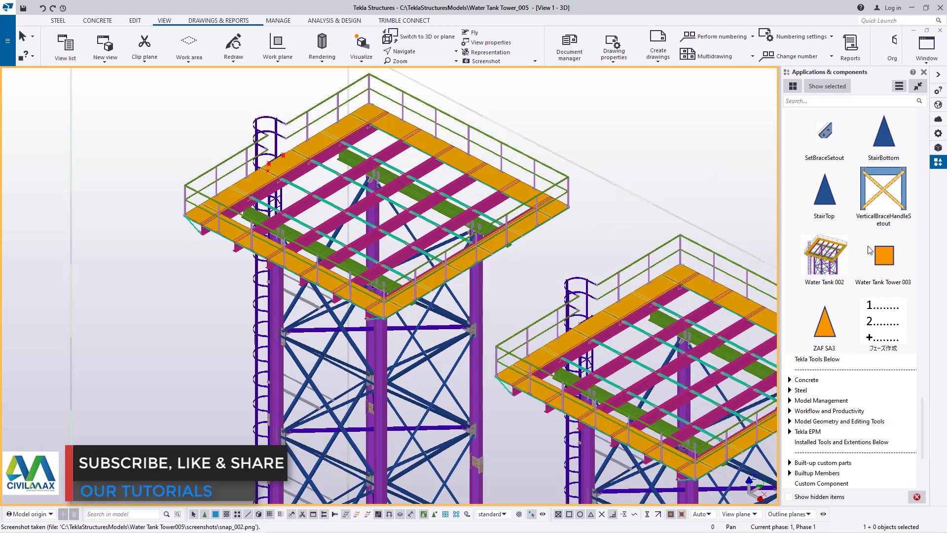
# Add the wt2 image from the model's screenshots folder as a thumbnail for the Water Tank Tower 003 component
pyautogui.rightClick(890, 256)
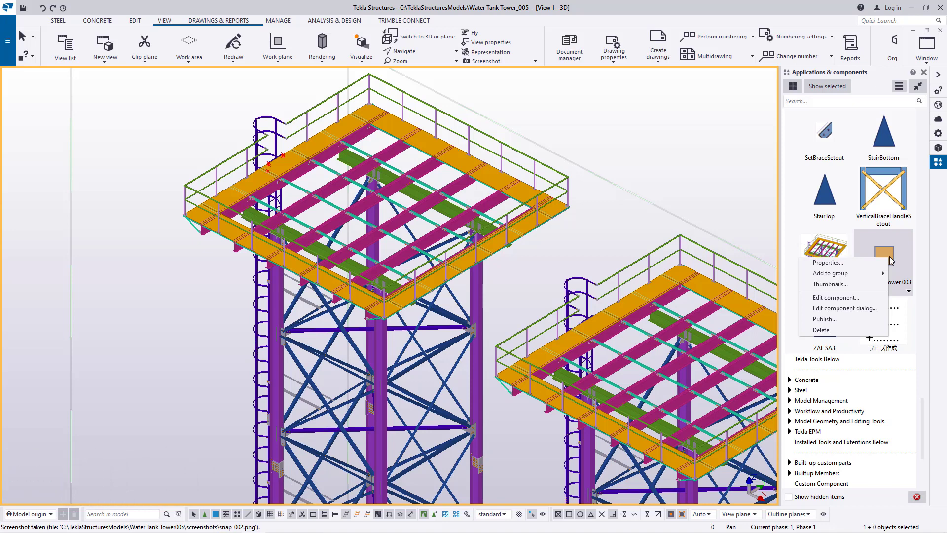
pyautogui.click(840, 284)
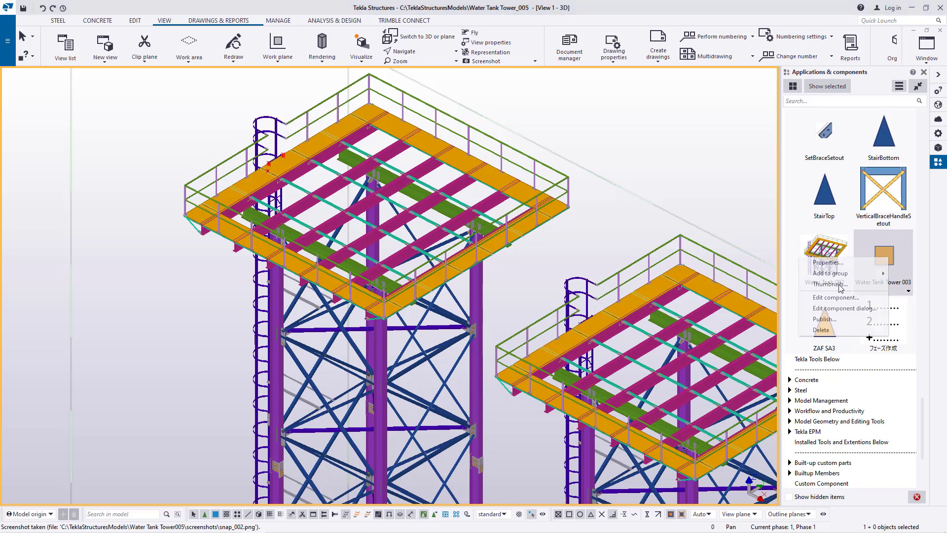
pyautogui.click(455, 308)
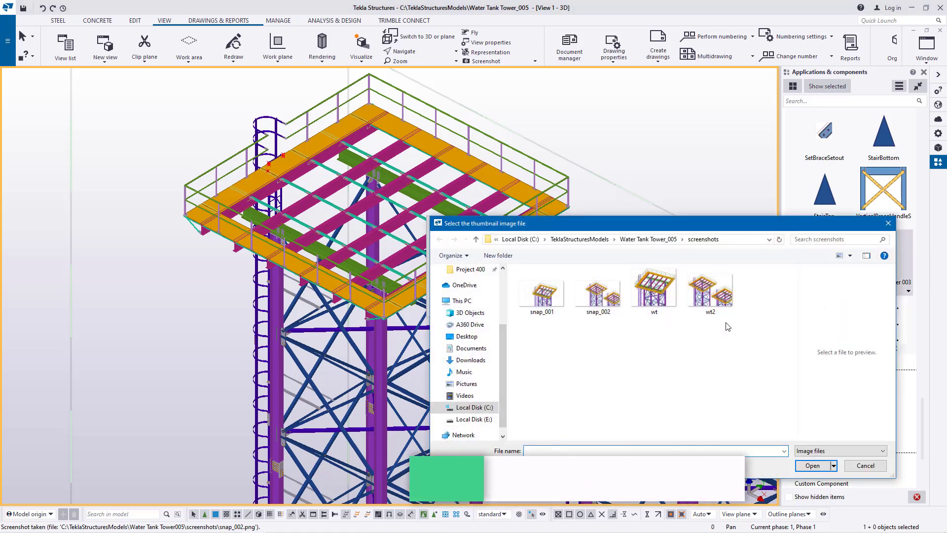
pyautogui.click(713, 296)
pyautogui.click(812, 466)
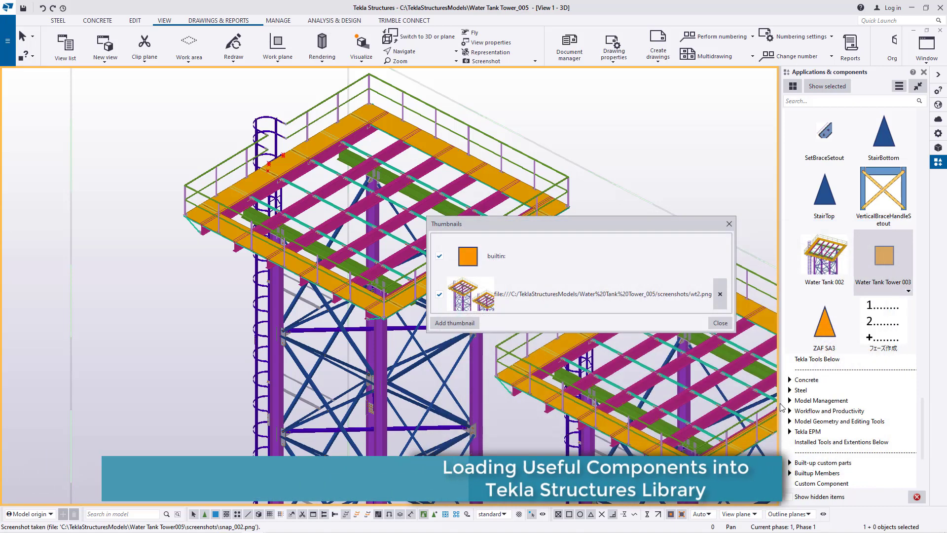
# Disable the built-in thumbnail of Water Tank Tower 003 so only the wt2 image represents it, and close the thumbnail settings
pyautogui.click(439, 255)
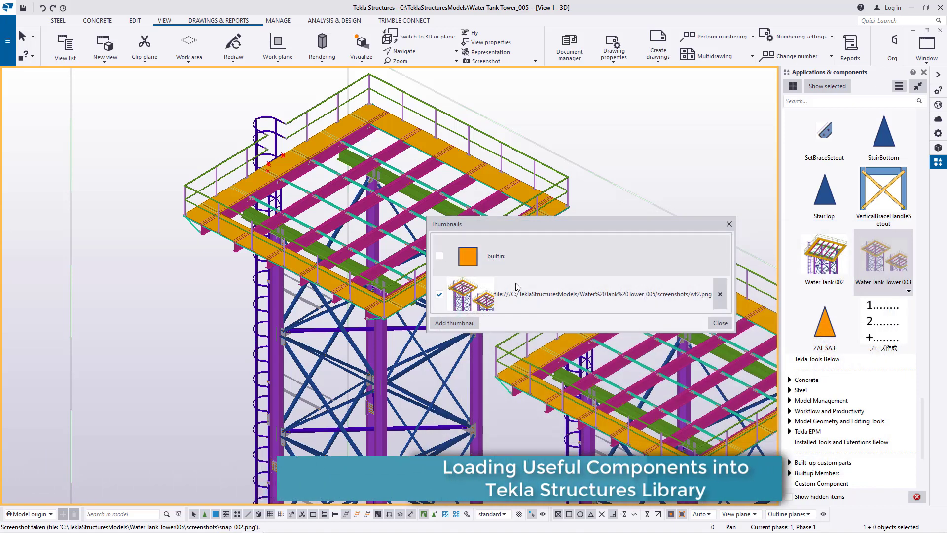
pyautogui.click(721, 323)
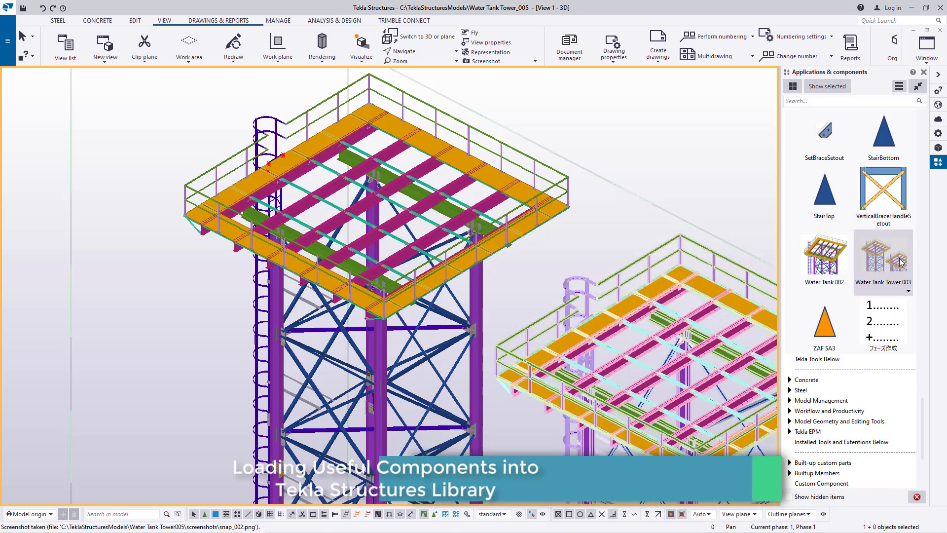
# Place another Water Tank Tower 003 component on an empty grid bay further along the row from the existing towers
pyautogui.scroll(-5, 162, 185)
pyautogui.scroll(5, 359, 336)
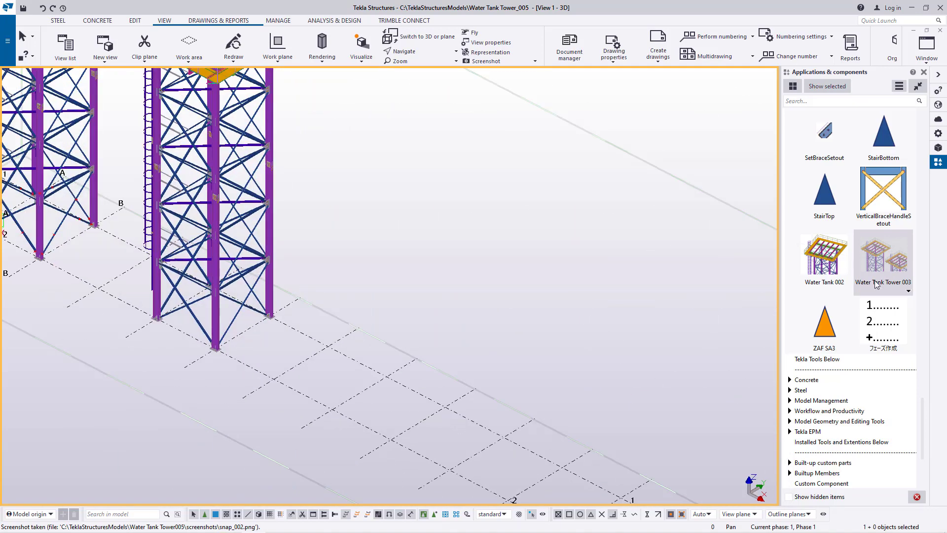
pyautogui.scroll(-1, 268, 305)
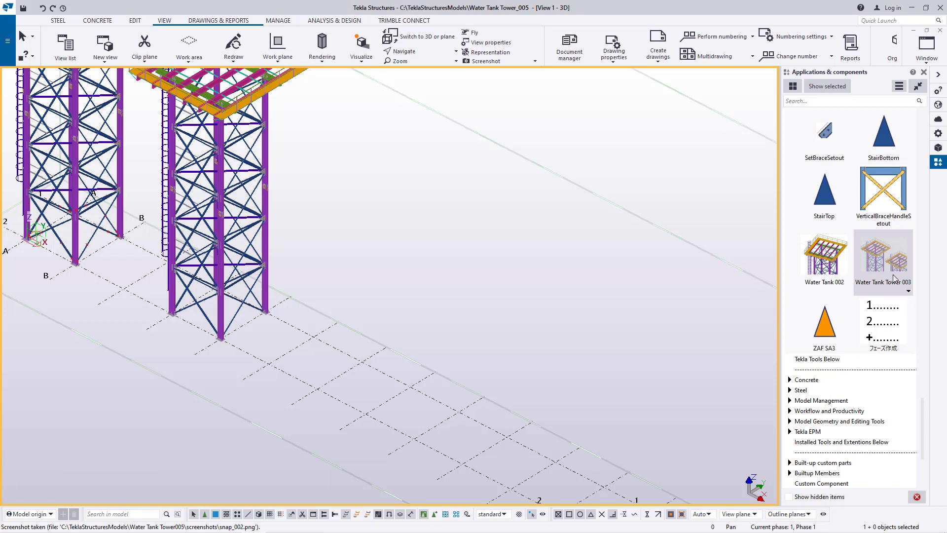
pyautogui.click(894, 279)
pyautogui.scroll(-2, 430, 393)
pyautogui.scroll(4, 395, 397)
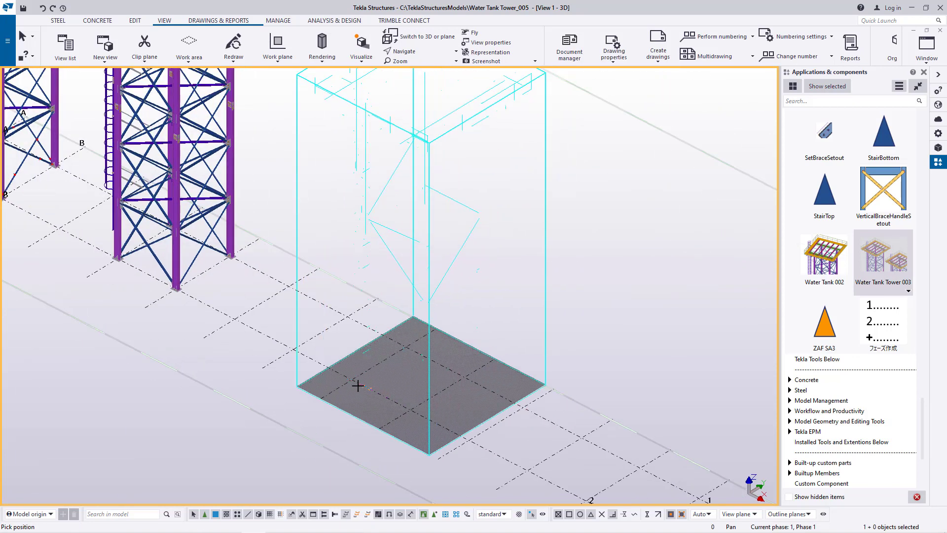
pyautogui.scroll(3, 351, 381)
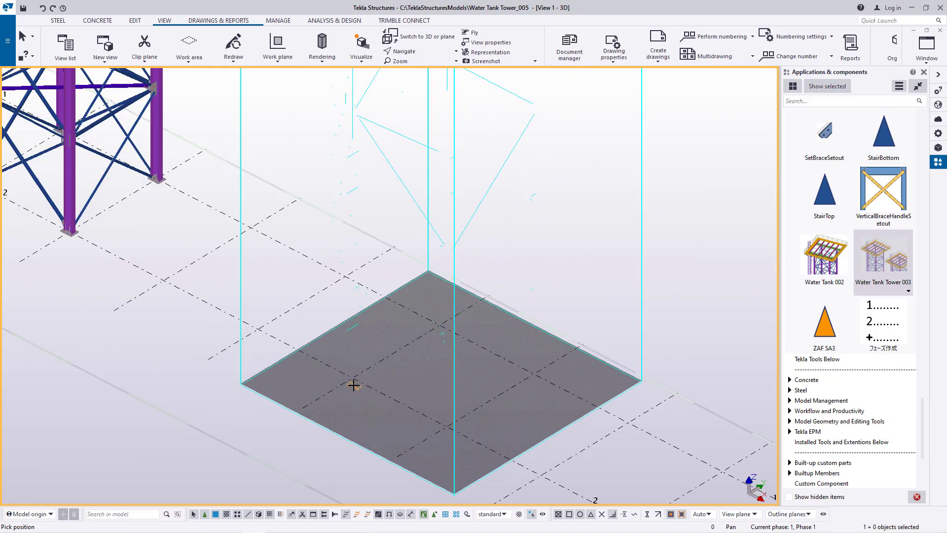
pyautogui.click(354, 376)
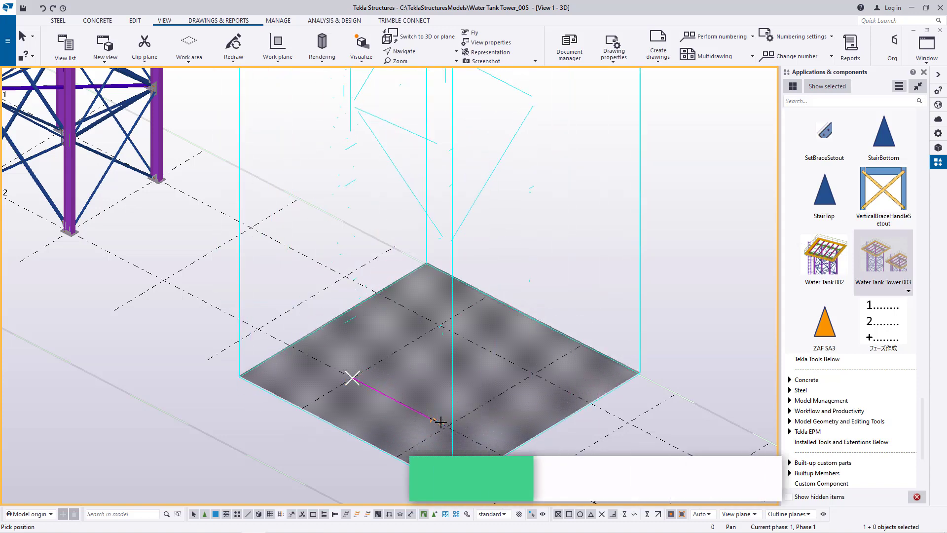
pyautogui.click(537, 293)
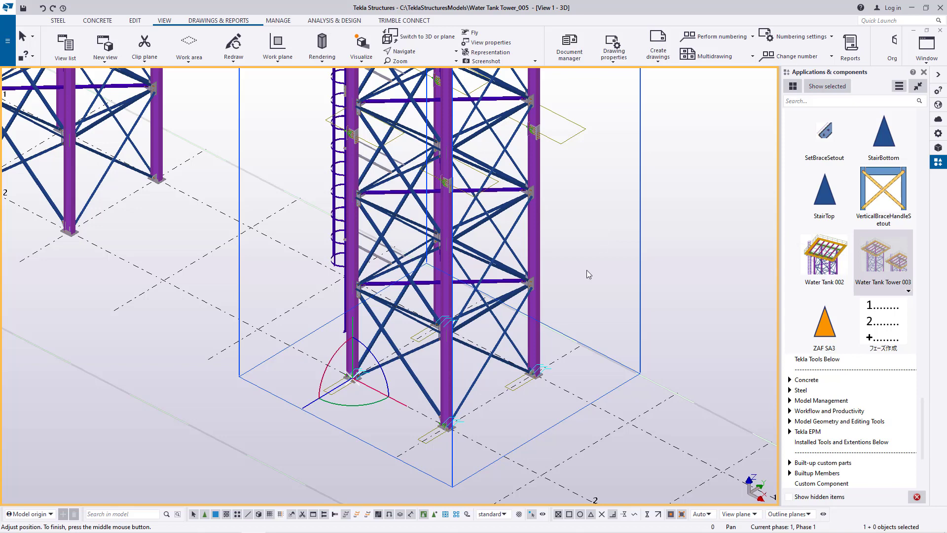
# End the component placement command and redraw the 3D view
pyautogui.scroll(2, 558, 334)
pyautogui.scroll(2, 557, 335)
pyautogui.rightClick(584, 187)
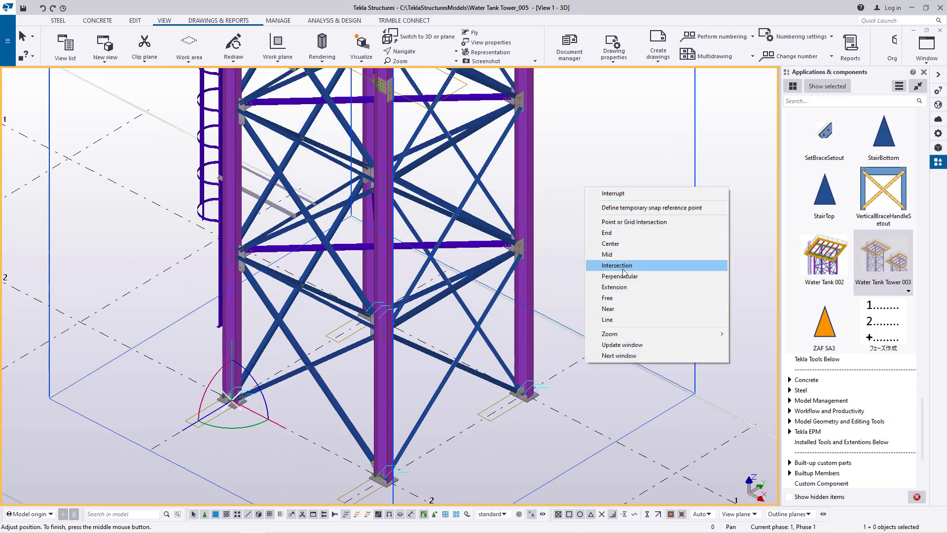
pyautogui.click(597, 169)
pyautogui.rightClick(589, 150)
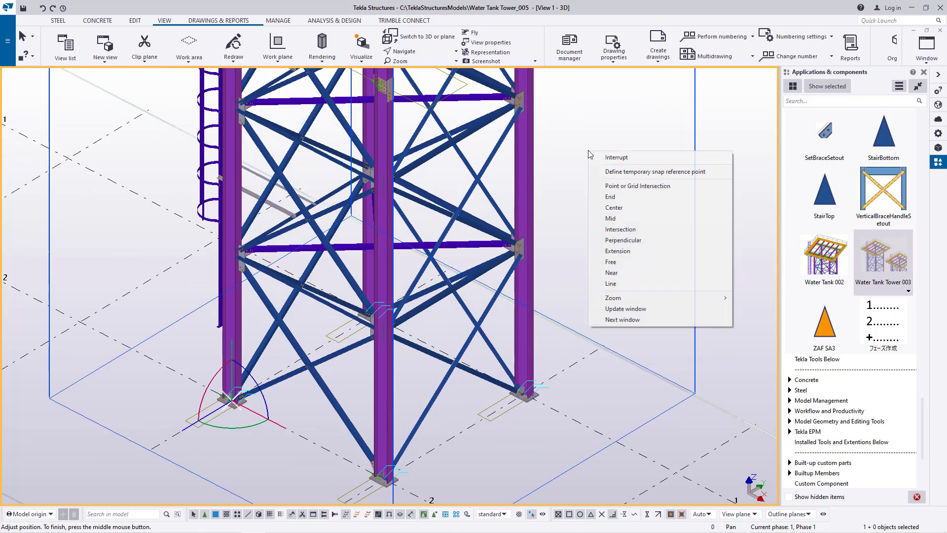
pyautogui.click(617, 156)
pyautogui.scroll(-4, 296, 321)
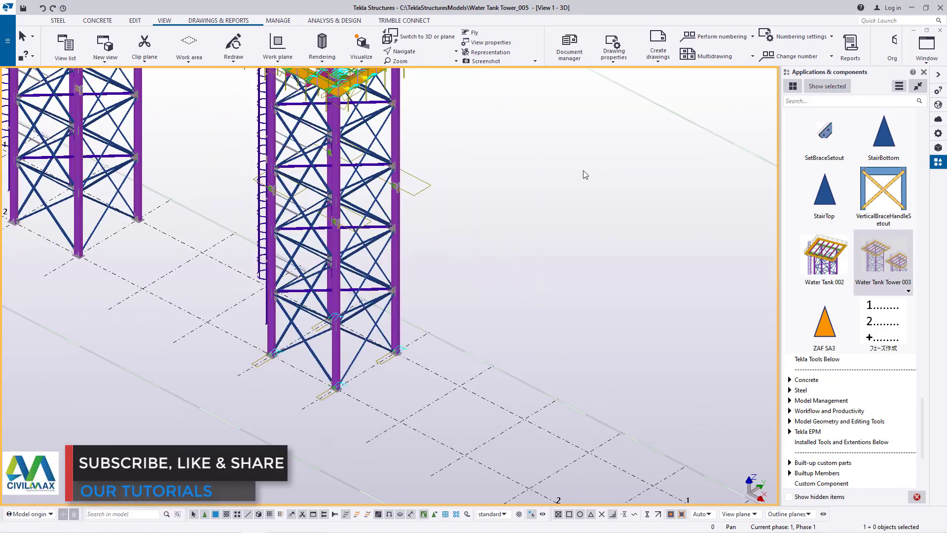
pyautogui.rightClick(538, 145)
pyautogui.click(575, 197)
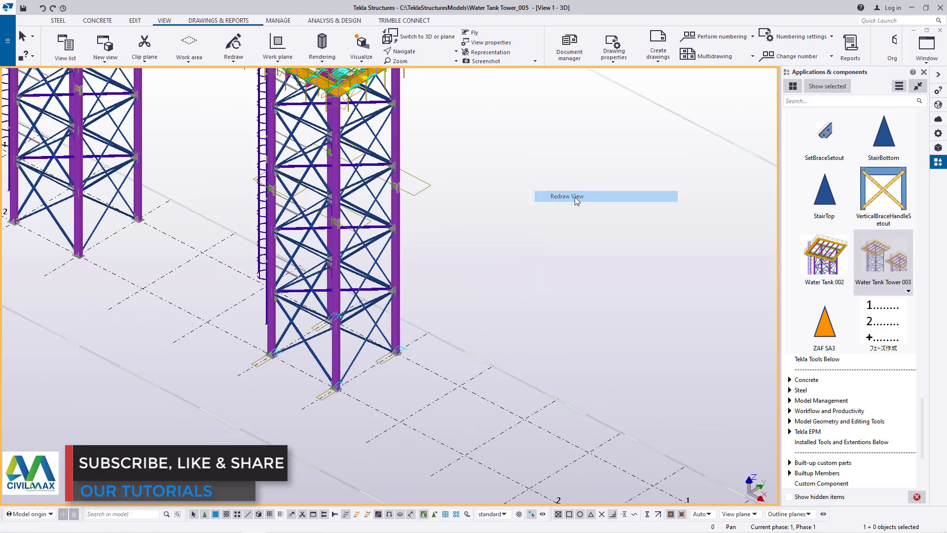
# Examine the placed tower's platform, railings and connections, and compare the row of towers from several view points
pyautogui.scroll(-2, 520, 368)
pyautogui.scroll(8, 443, 154)
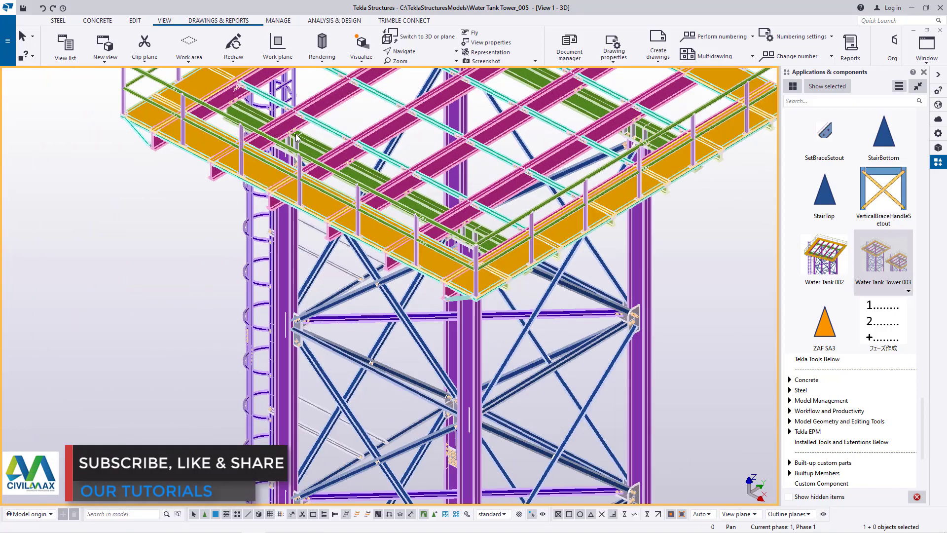
pyautogui.scroll(3, 443, 154)
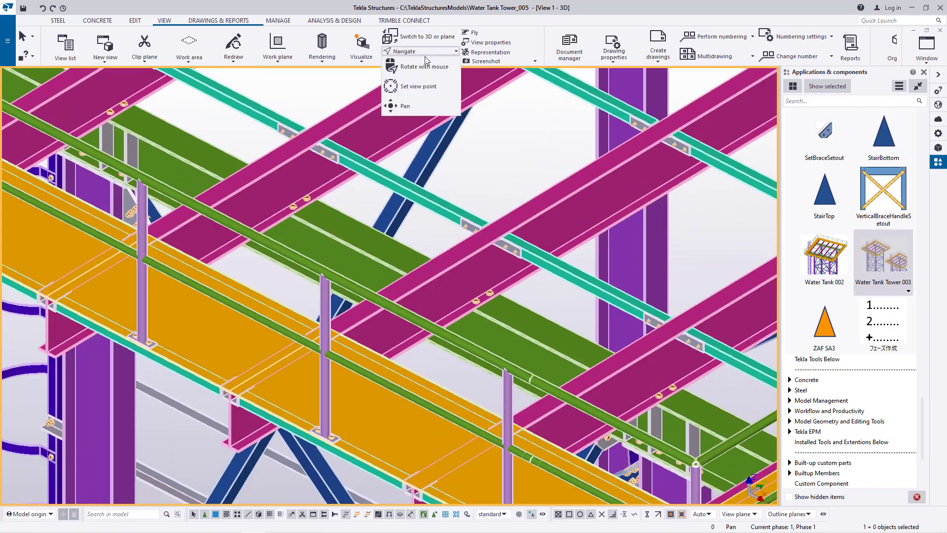
pyautogui.keyDown('ctrl'); pyautogui.moveTo(506, 260); pyautogui.dragTo(420, 277, button='middle'); pyautogui.keyUp('ctrl')
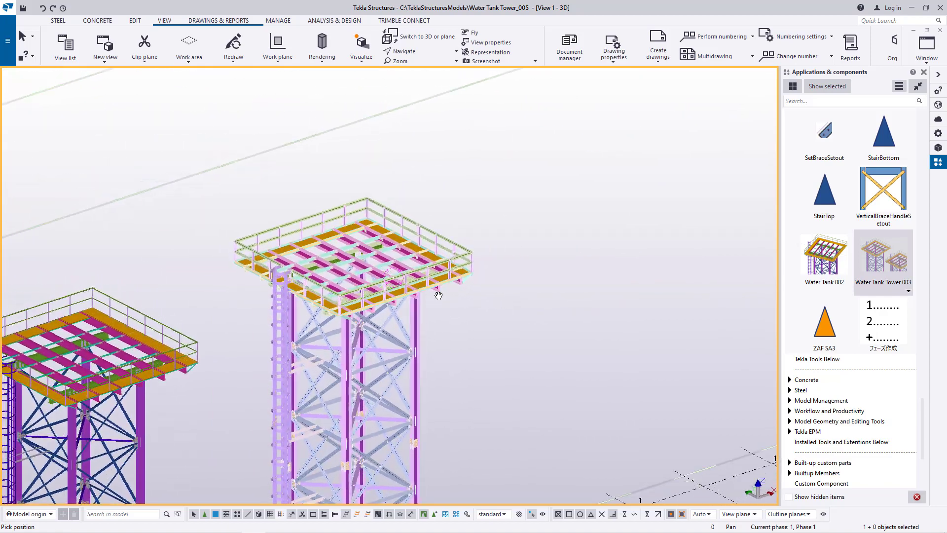
pyautogui.scroll(-3, 439, 295)
pyautogui.scroll(8, 317, 342)
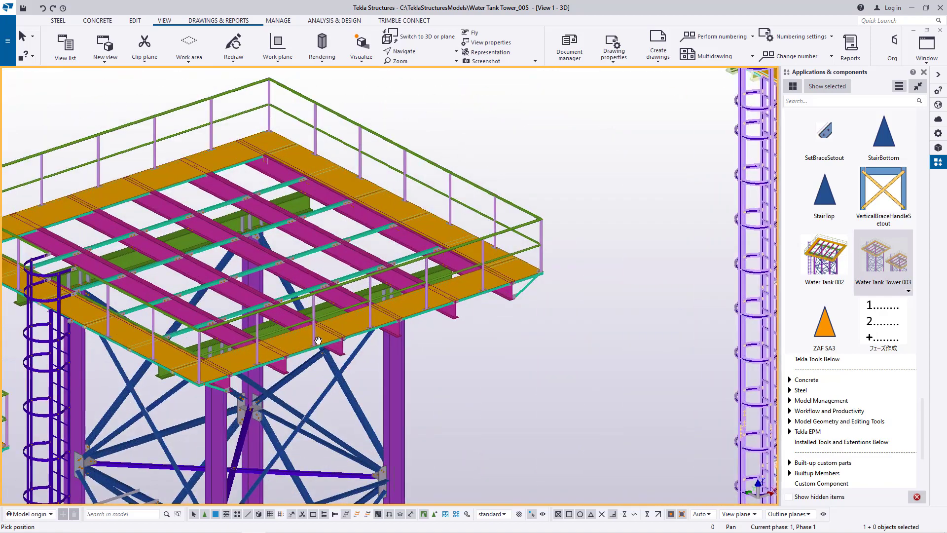
pyautogui.scroll(-5, 453, 300)
pyautogui.scroll(6, 186, 373)
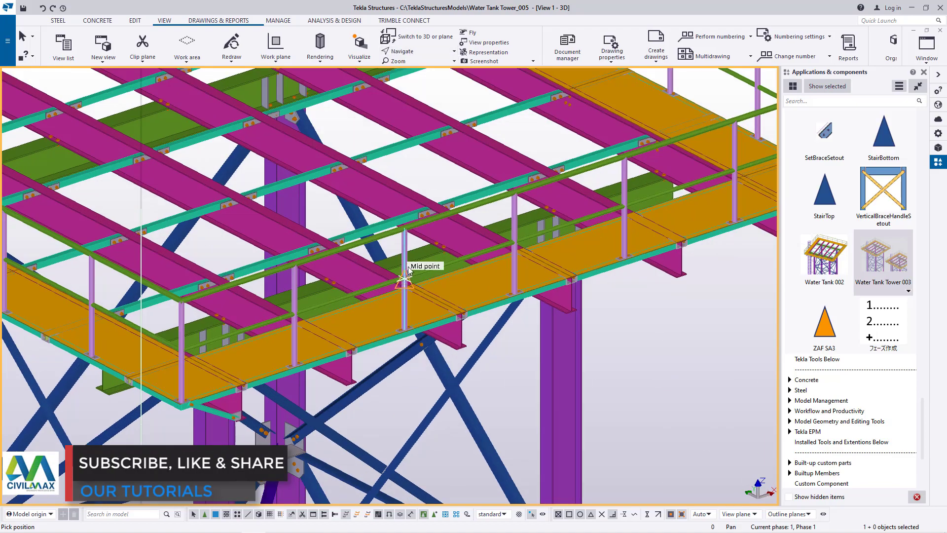
pyautogui.keyDown('ctrl'); pyautogui.moveTo(434, 222); pyautogui.dragTo(529, 295, button='middle'); pyautogui.keyUp('ctrl')
pyautogui.scroll(-5, 528, 295)
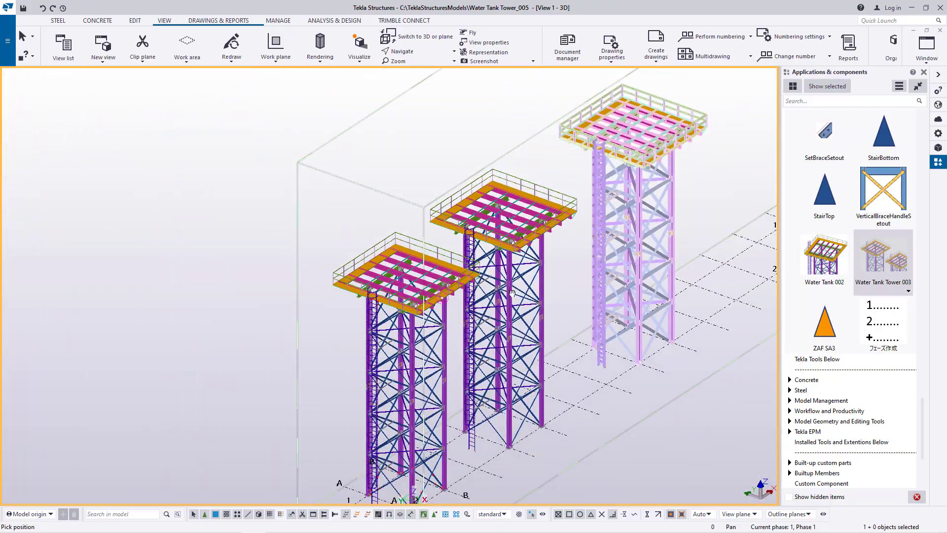
pyautogui.scroll(5, 685, 197)
pyautogui.rightClick(706, 177)
pyautogui.click(724, 186)
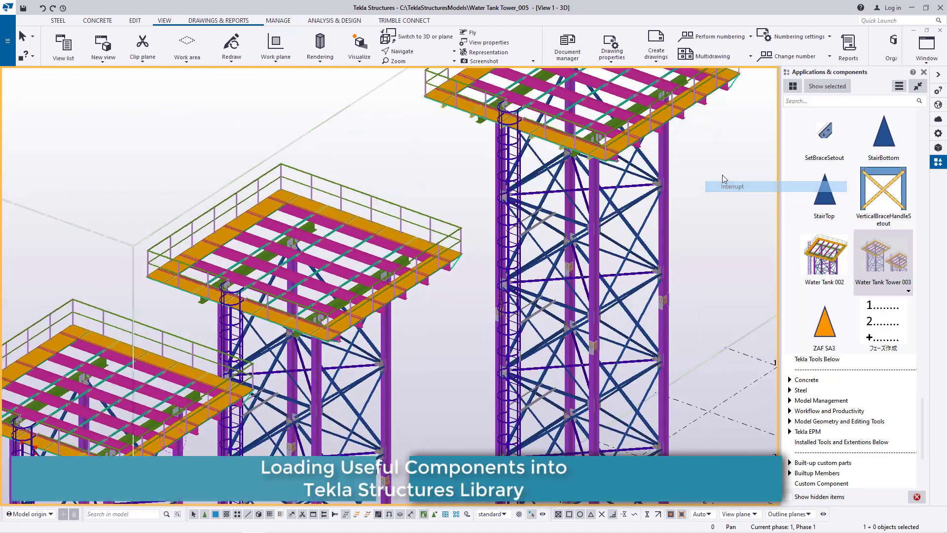
pyautogui.scroll(-6, 722, 174)
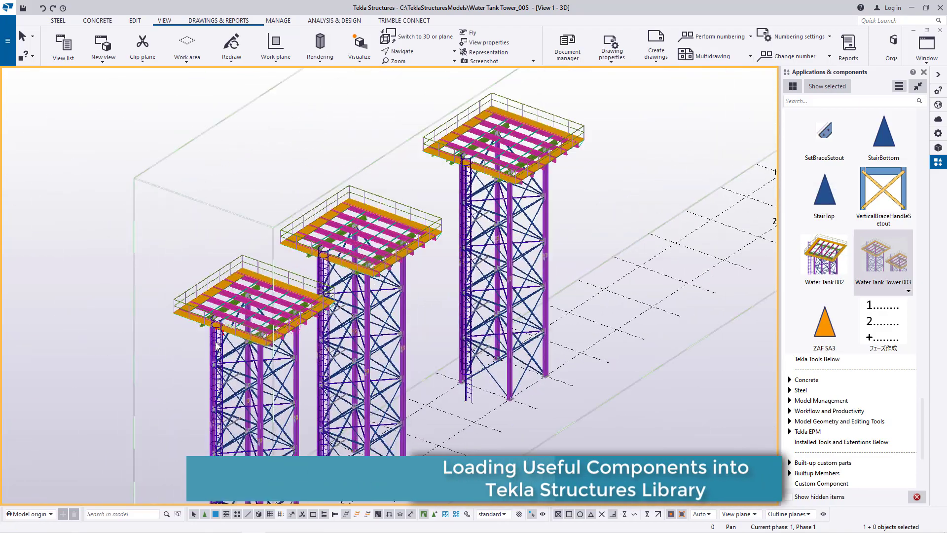
pyautogui.scroll(4, 217, 346)
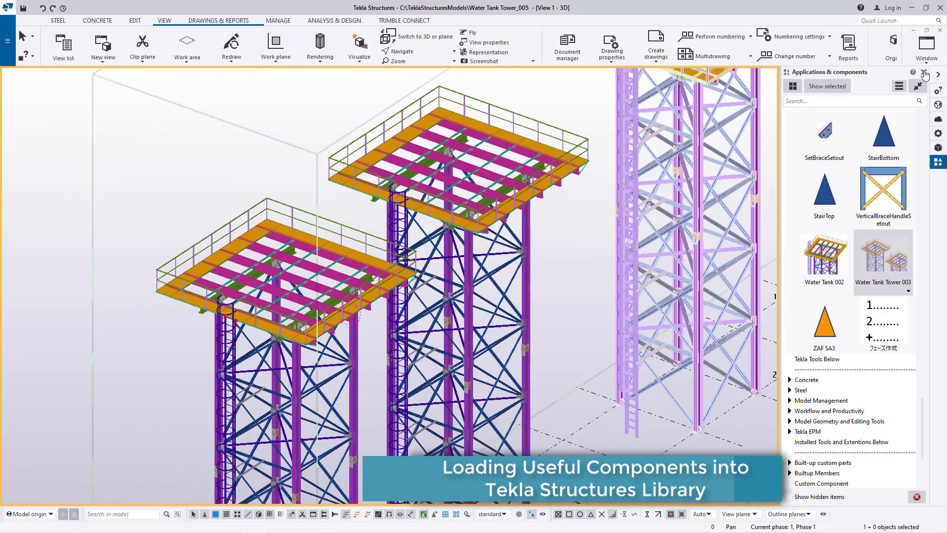
# Close the Applications & components library and set the 3D view's projection to Perspective
pyautogui.click(925, 74)
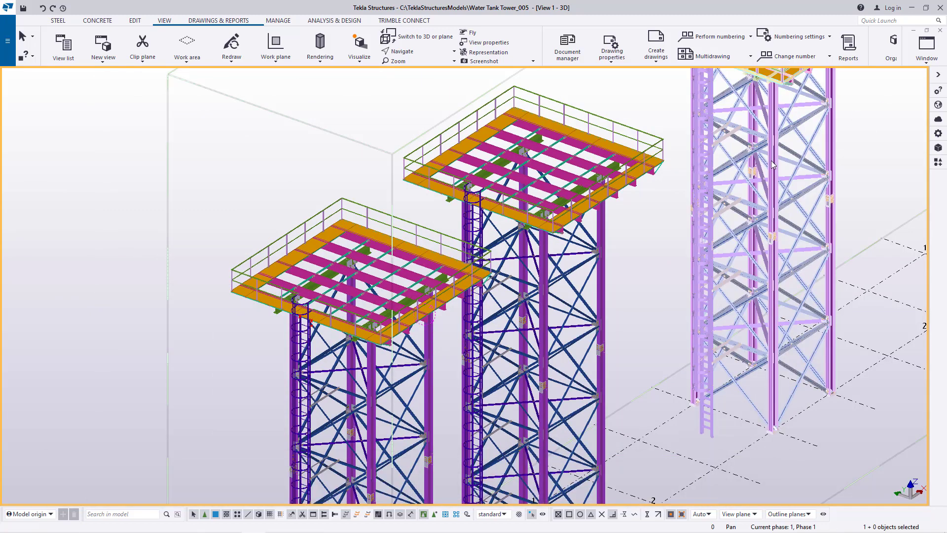
pyautogui.scroll(-3, 226, 274)
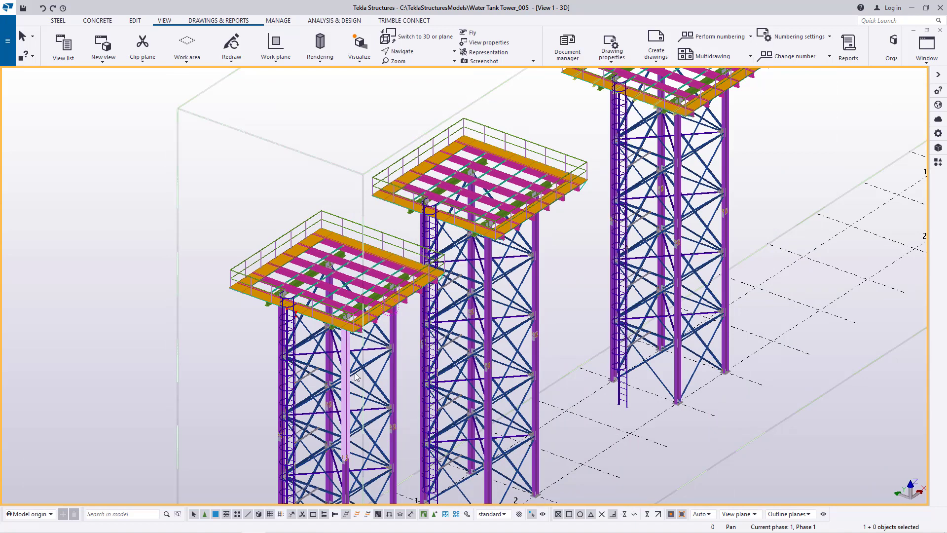
pyautogui.doubleClick(334, 123)
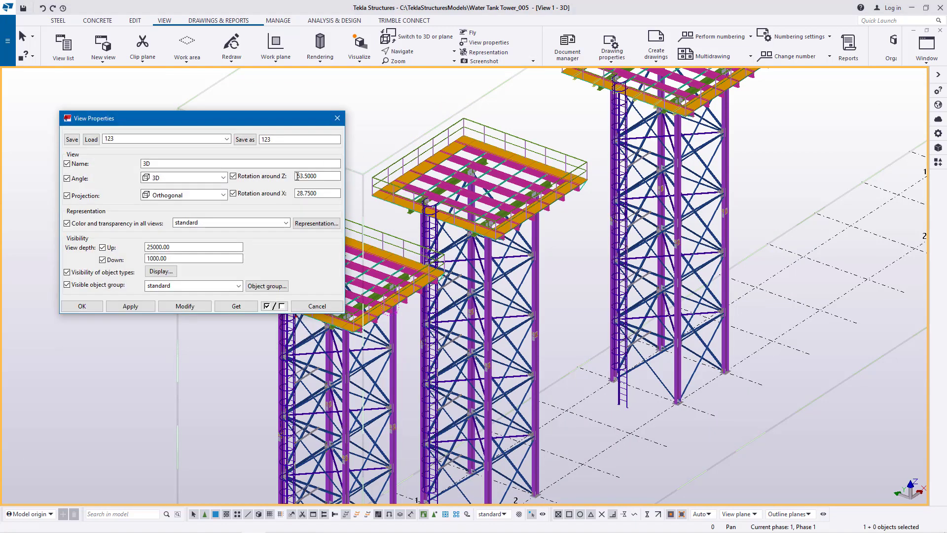
pyautogui.click(225, 196)
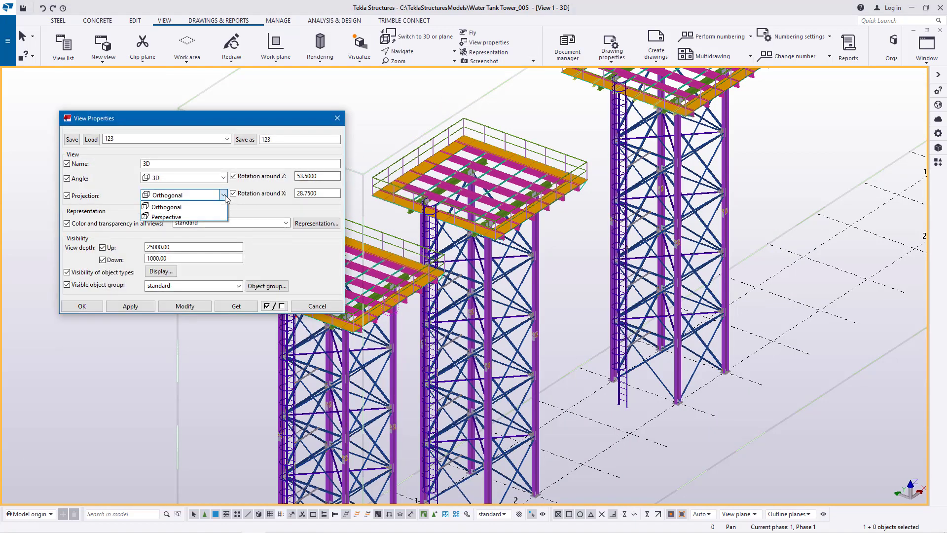
pyautogui.click(190, 217)
pyautogui.click(187, 307)
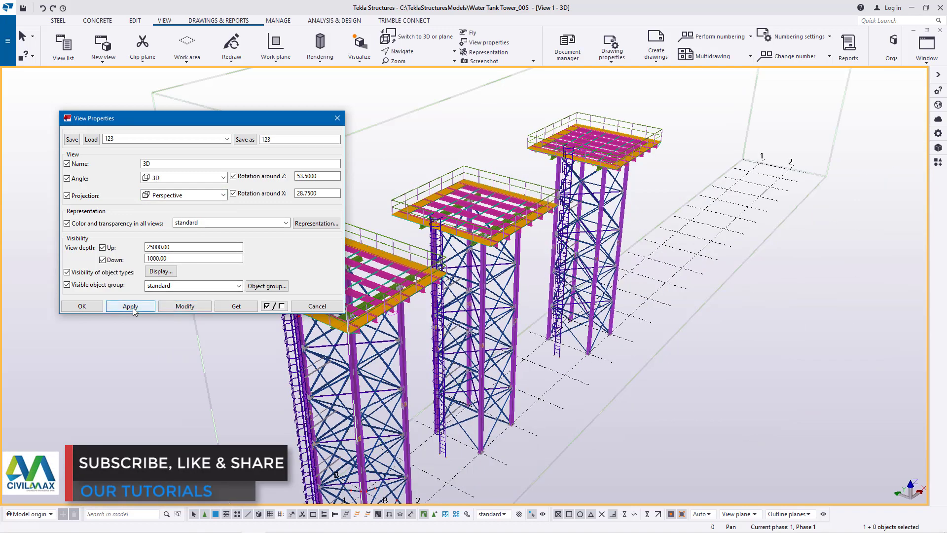
pyautogui.click(81, 307)
# Set a new view point at the nearest tower and orbit the perspective view to inspect the towers and the nearest platform
pyautogui.scroll(1, 376, 347)
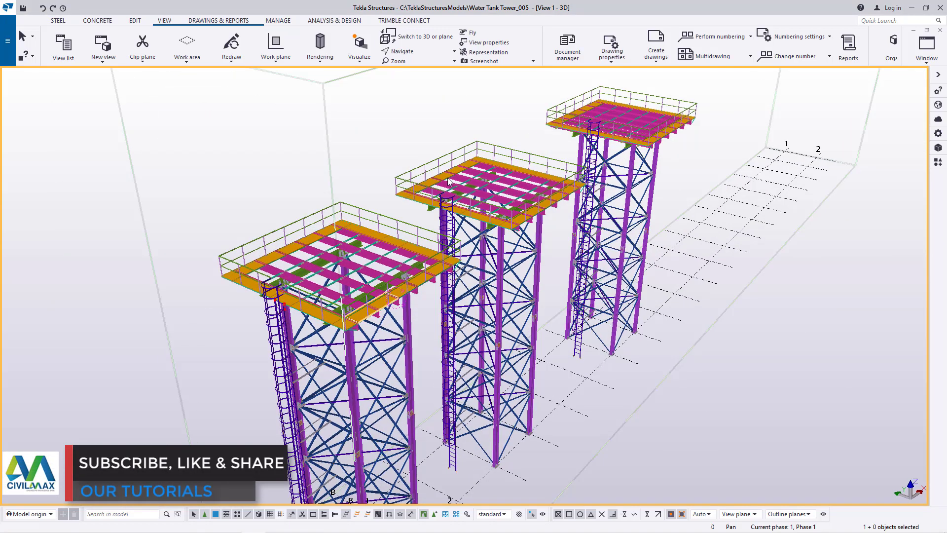
pyautogui.click(420, 55)
pyautogui.click(400, 81)
pyautogui.moveTo(365, 293); pyautogui.dragTo(421, 292)
pyautogui.keyDown('ctrl'); pyautogui.moveTo(422, 292); pyautogui.dragTo(425, 178, button='middle'); pyautogui.keyUp('ctrl')
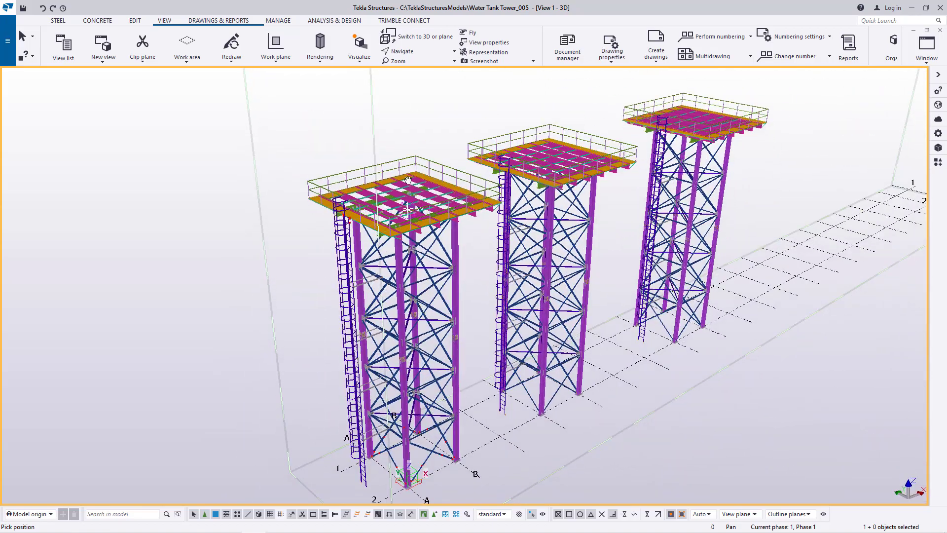
pyautogui.scroll(5, 425, 176)
# Fly through the 3D view to examine the platform beams, bracing, ladders and connections of the towers
pyautogui.click(470, 32)
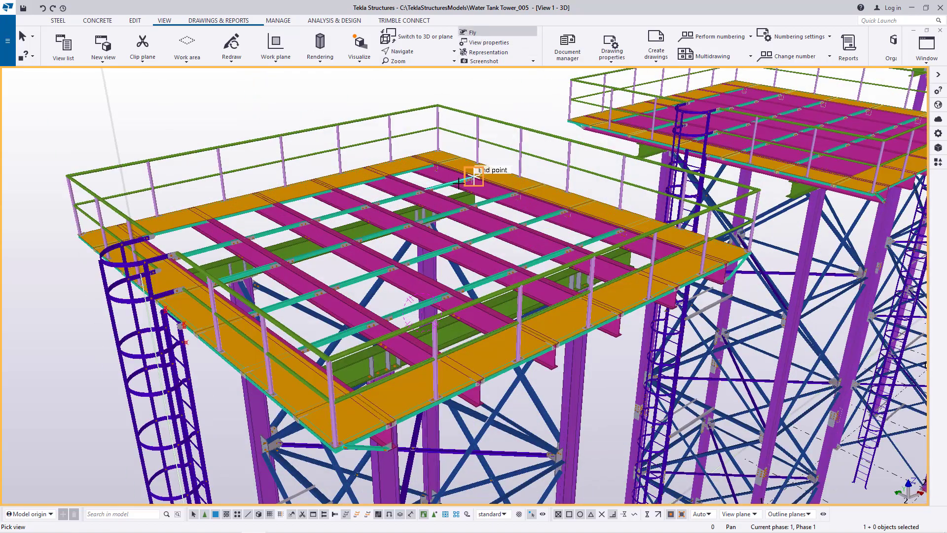
pyautogui.click(379, 159)
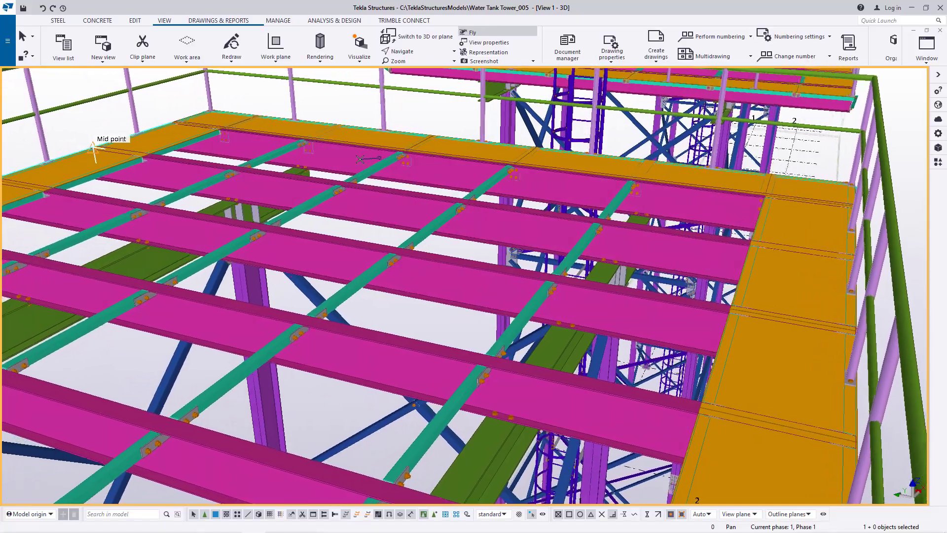
pyautogui.moveTo(93, 146); pyautogui.dragTo(191, 139, button='middle')
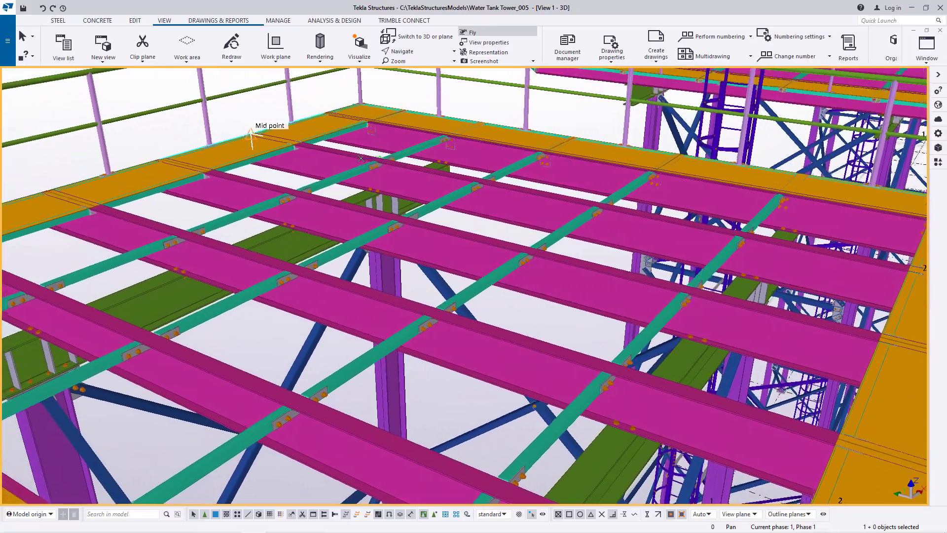
pyautogui.moveTo(360, 158); pyautogui.dragTo(370, 137)
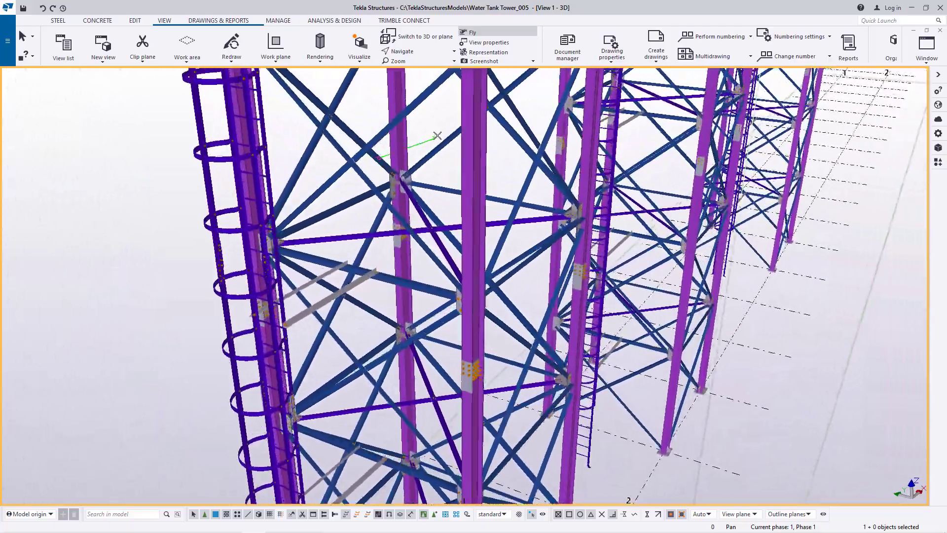
pyautogui.scroll(5, 400, 117)
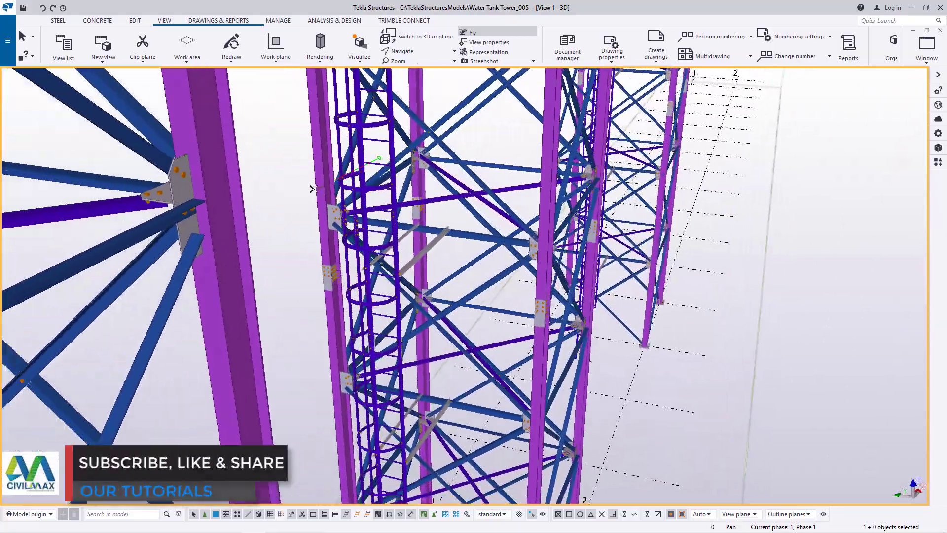
pyautogui.moveTo(314, 189); pyautogui.dragTo(453, 243, button='middle')
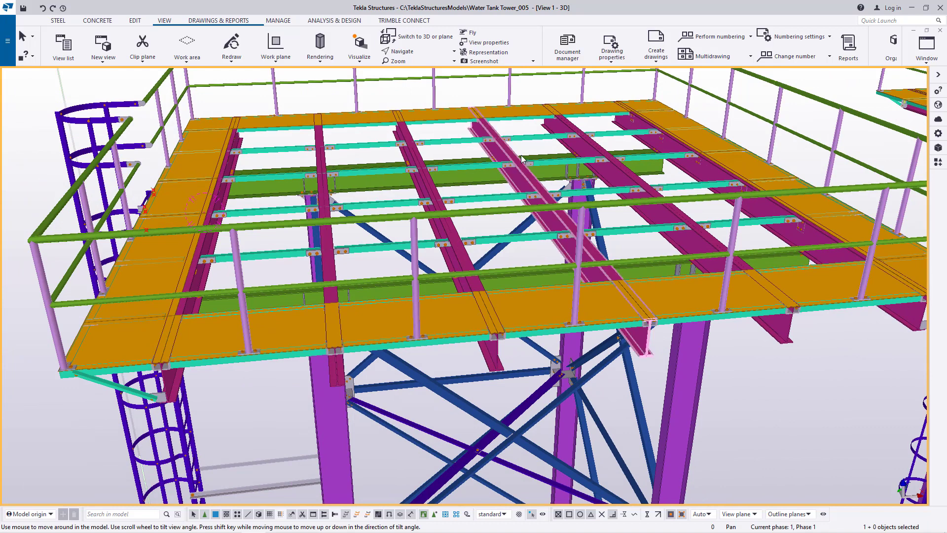